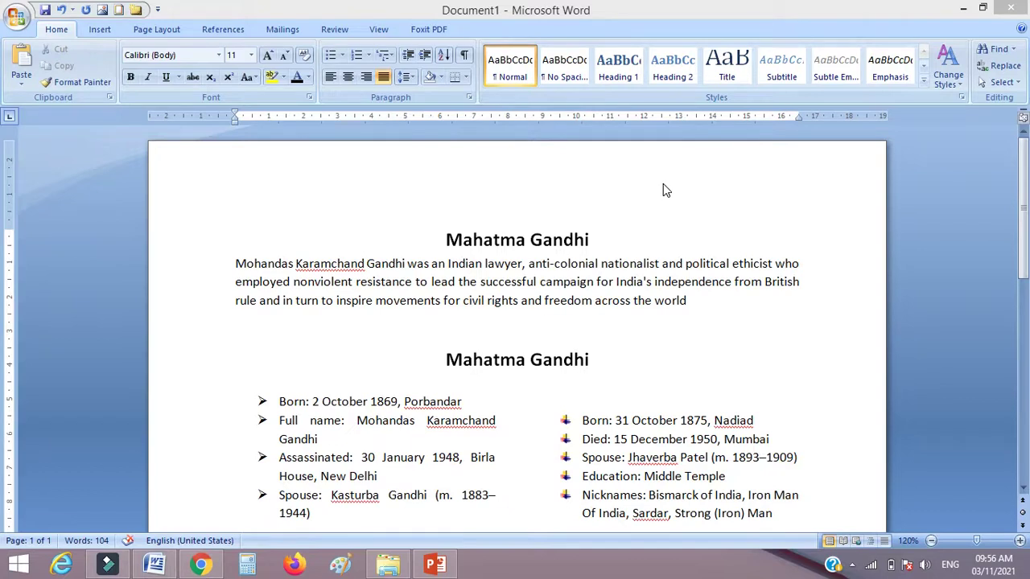
In Word, select the Mahatma Gandhi headings, intro paragraph and left bullet list
click(684, 308)
drag(690, 301, 448, 245)
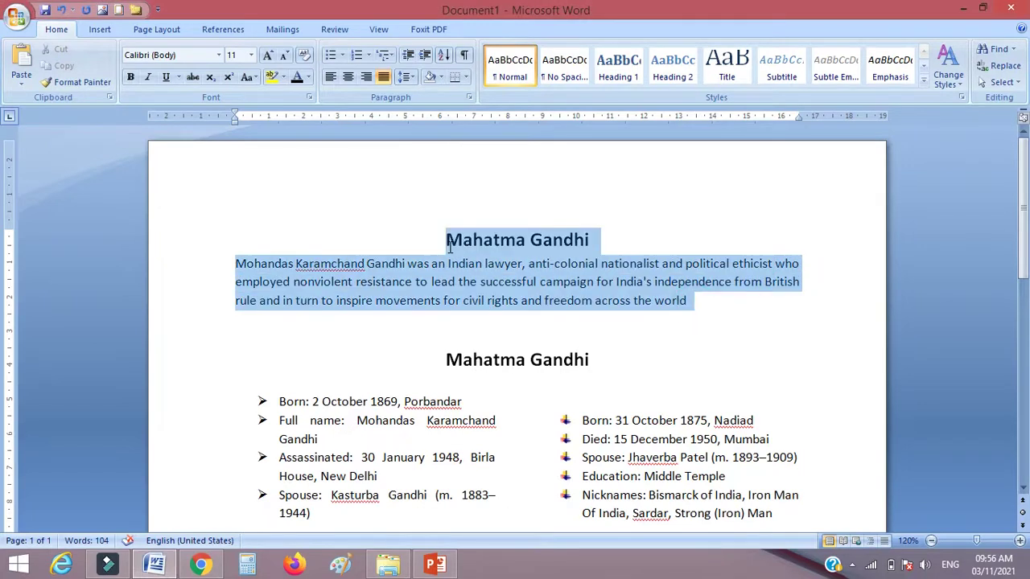
drag(605, 359, 439, 360)
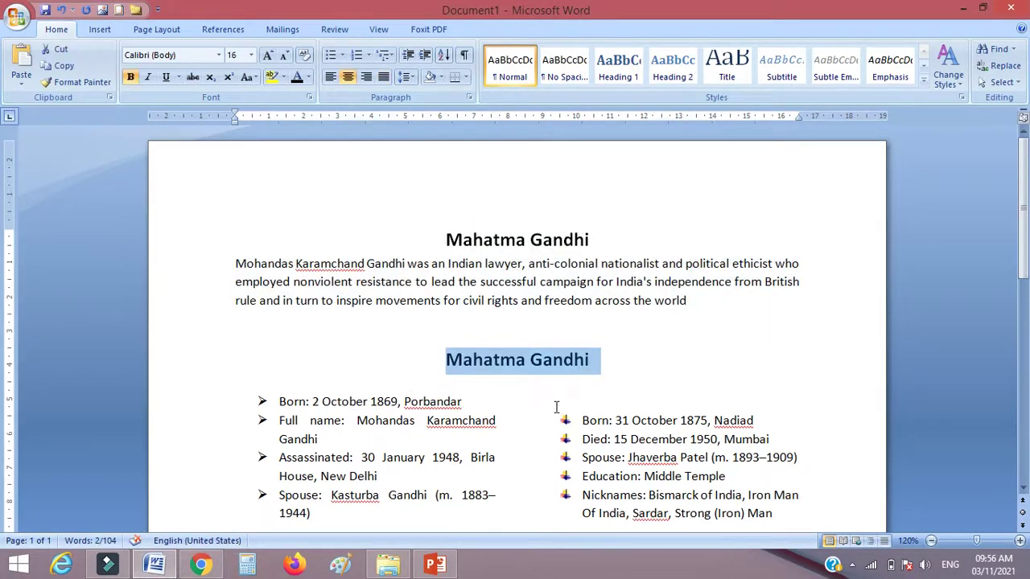
scroll(468, 456, down, 2)
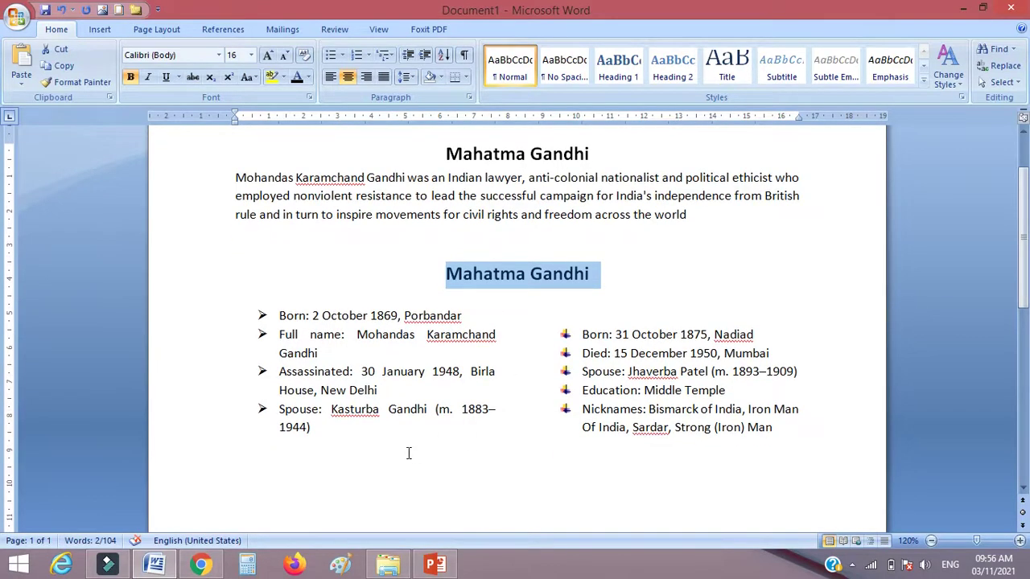
drag(326, 425, 278, 299)
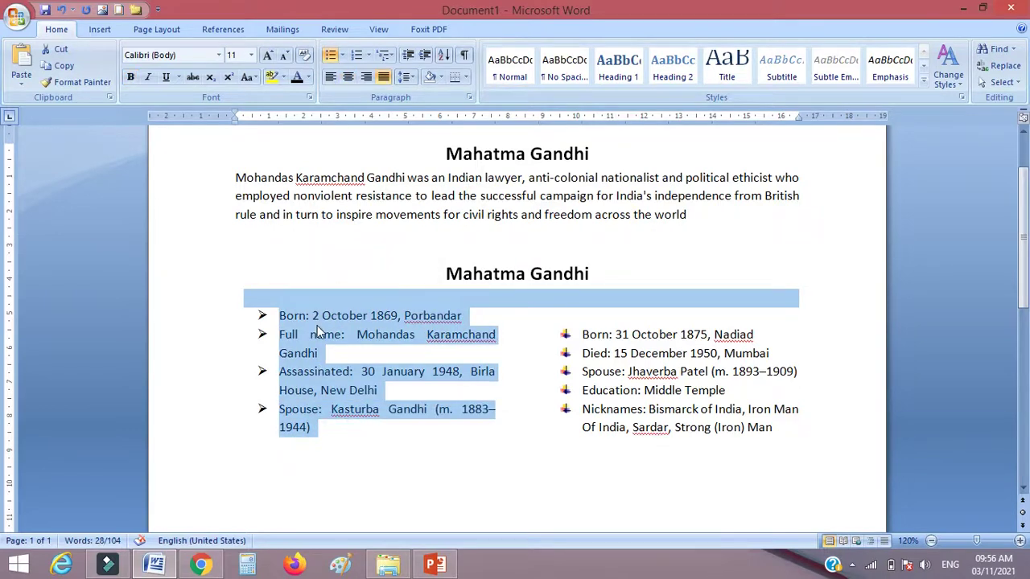
Create a new blank presentation and set slide 1 to the Blank layout
click(435, 565)
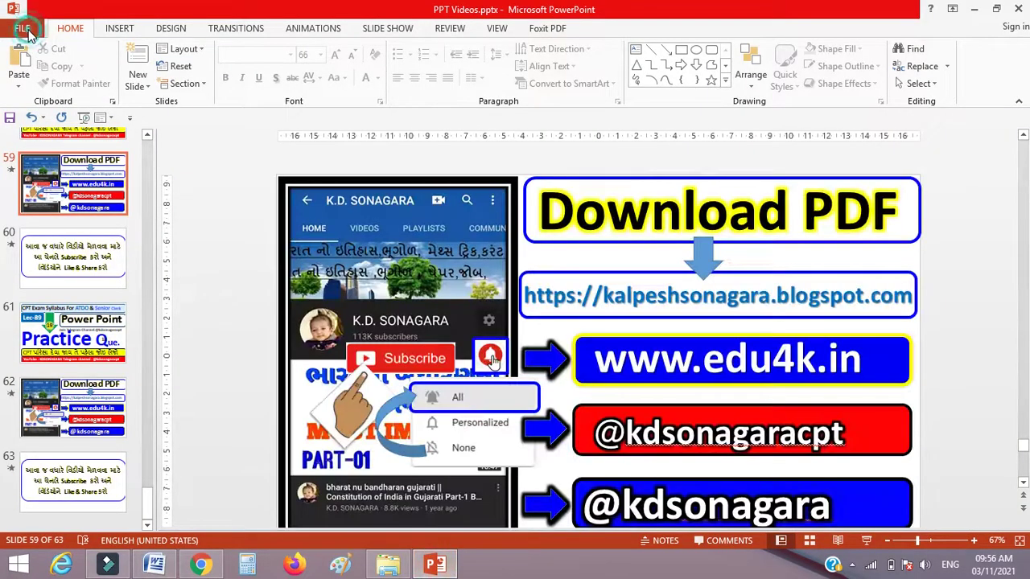
click(28, 29)
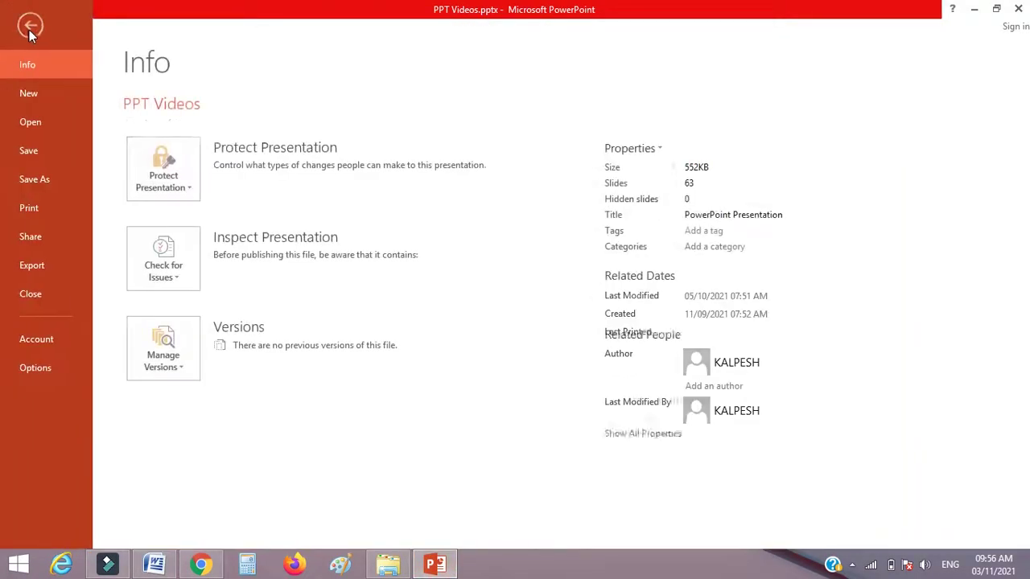
click(28, 93)
click(184, 246)
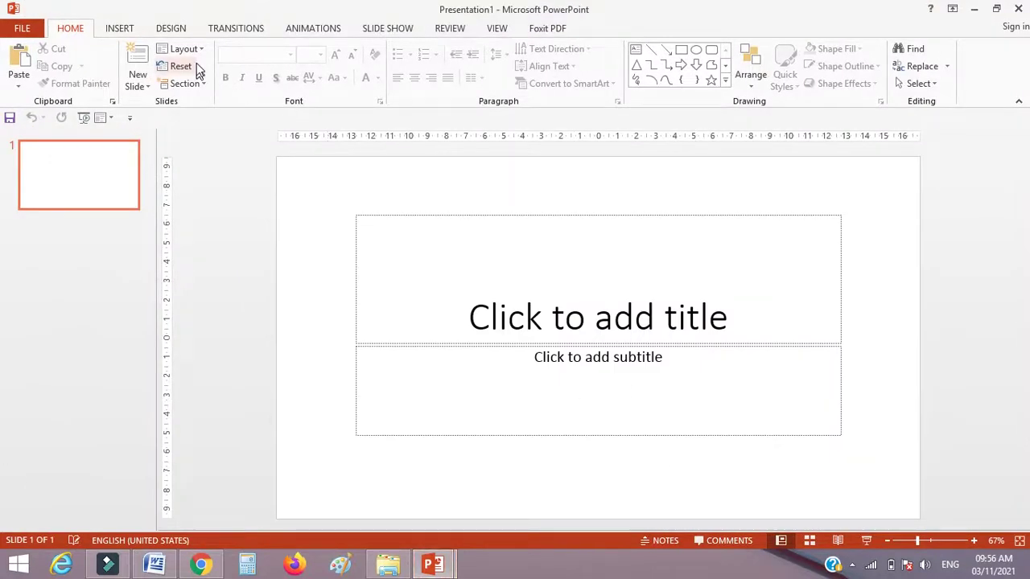
click(184, 49)
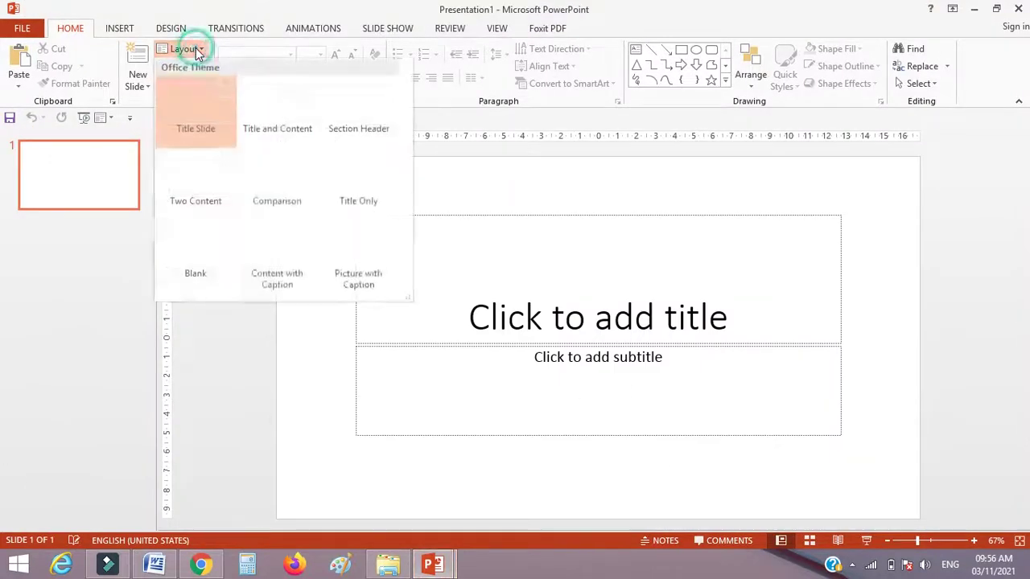
click(197, 255)
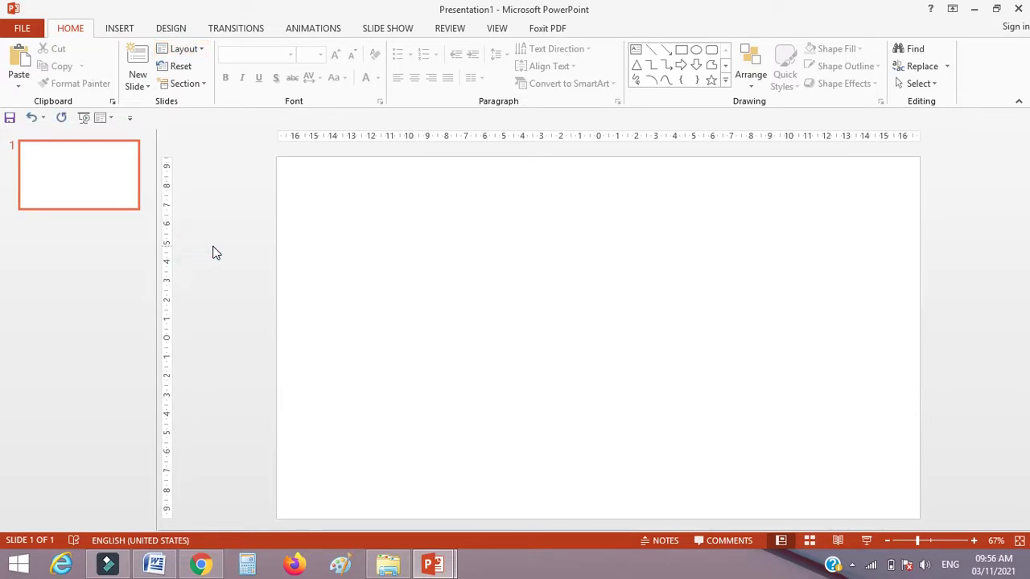
Select the top Mahatma Gandhi heading and its paragraph in Word, then return to Presentation1
click(153, 564)
click(535, 214)
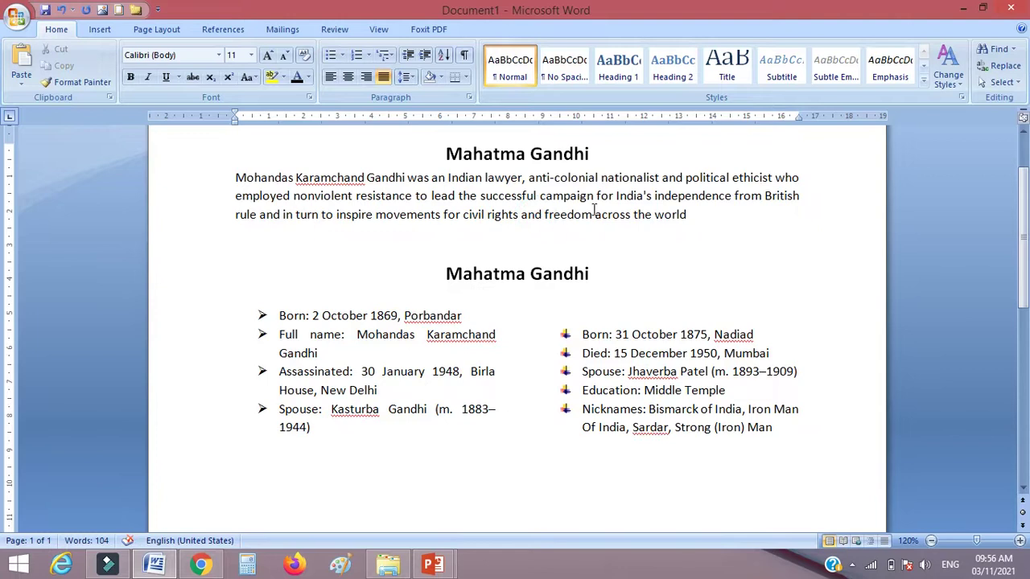
ctrl+click(699, 224)
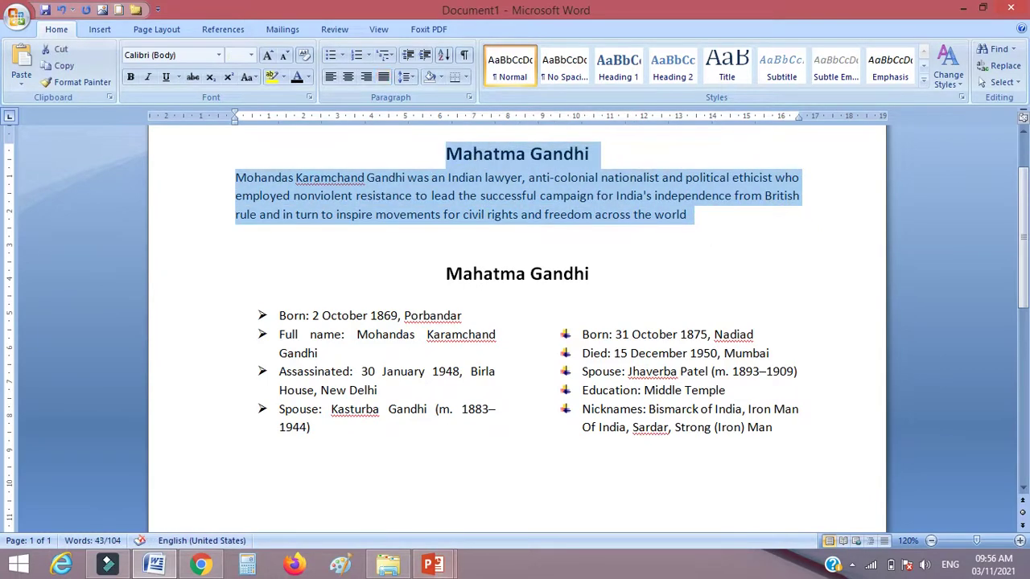
click(435, 566)
click(536, 515)
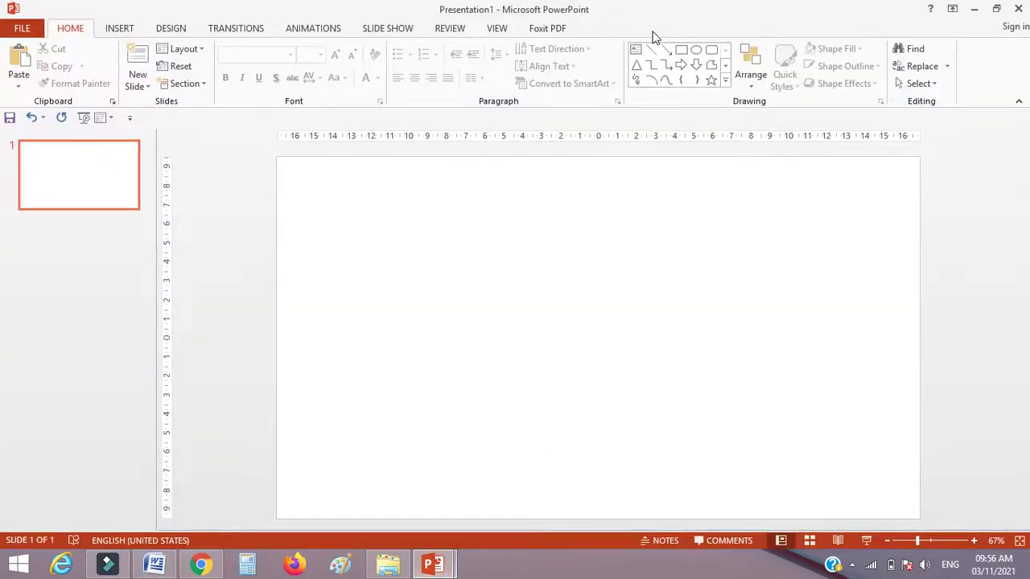
Draw a text box on slide 1, then undo it
click(635, 51)
mouse_move(372, 225)
mouse_down()
mouse_move(915, 475)
mouse_move(891, 469)
mouse_up()
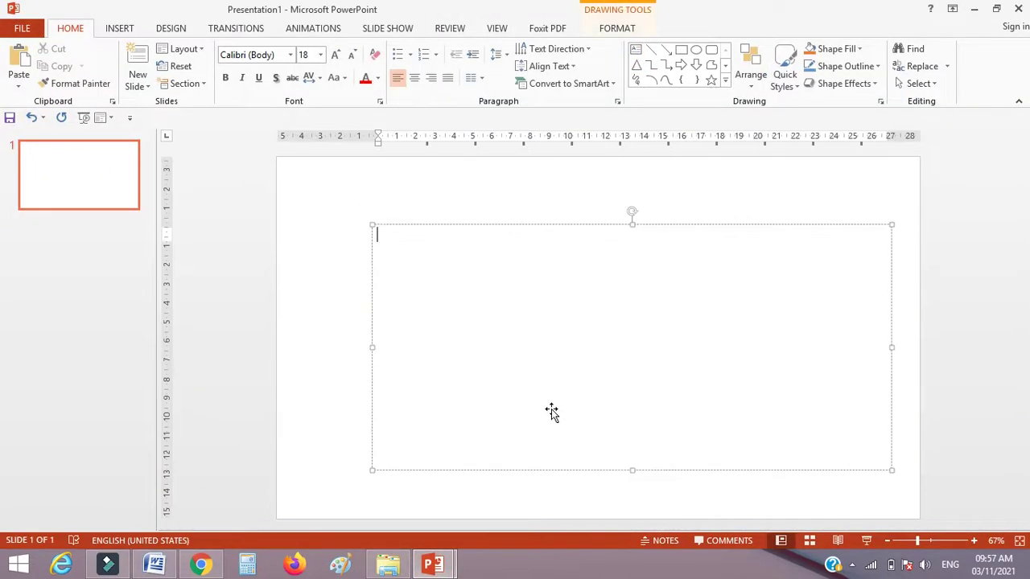
key(ctrl+z)
Undo a second large text box and the accidentally inserted slides, then return to Word
click(635, 51)
drag(290, 203, 902, 490)
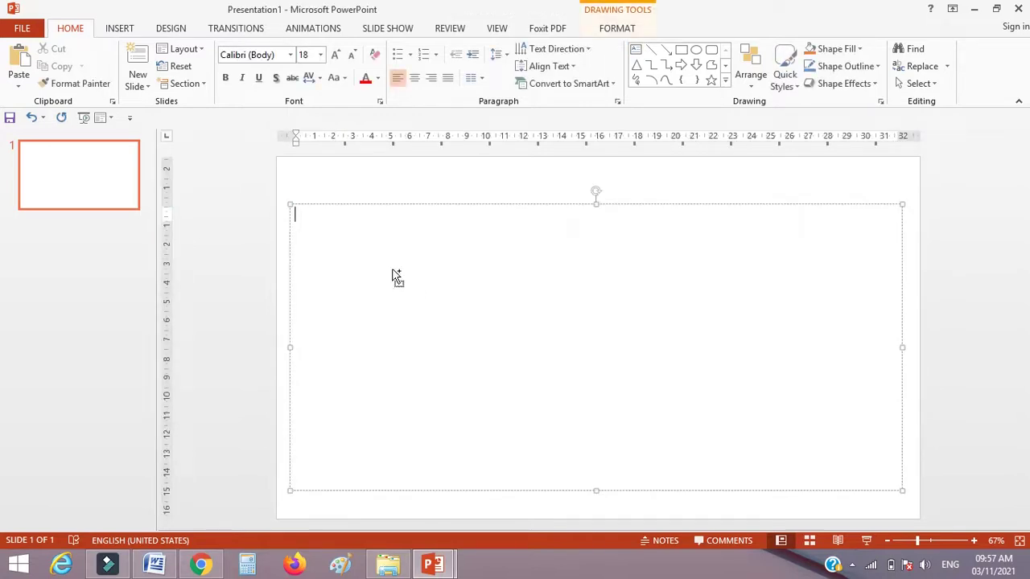
drag(394, 275, 392, 270)
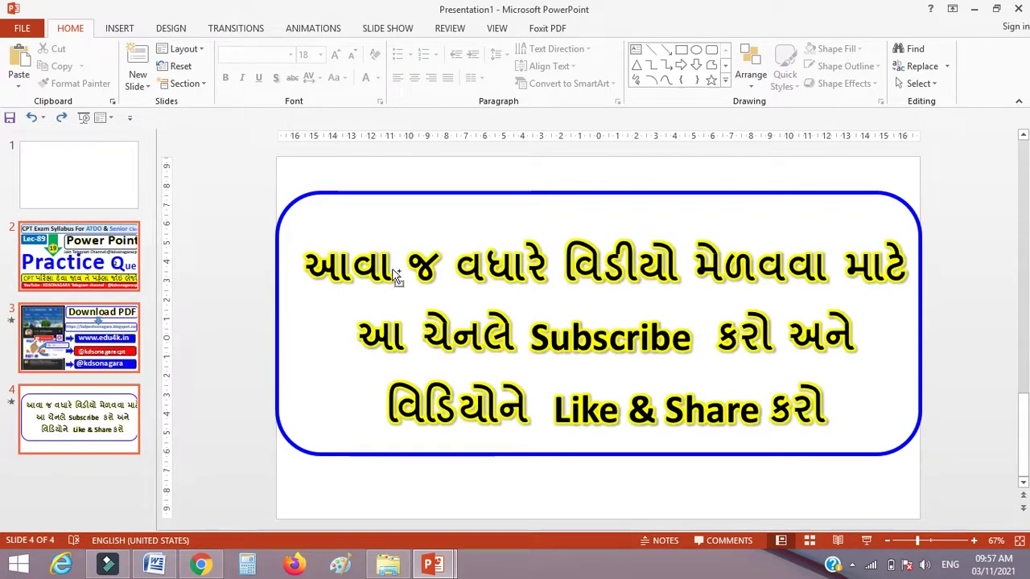
key(ctrl+z)
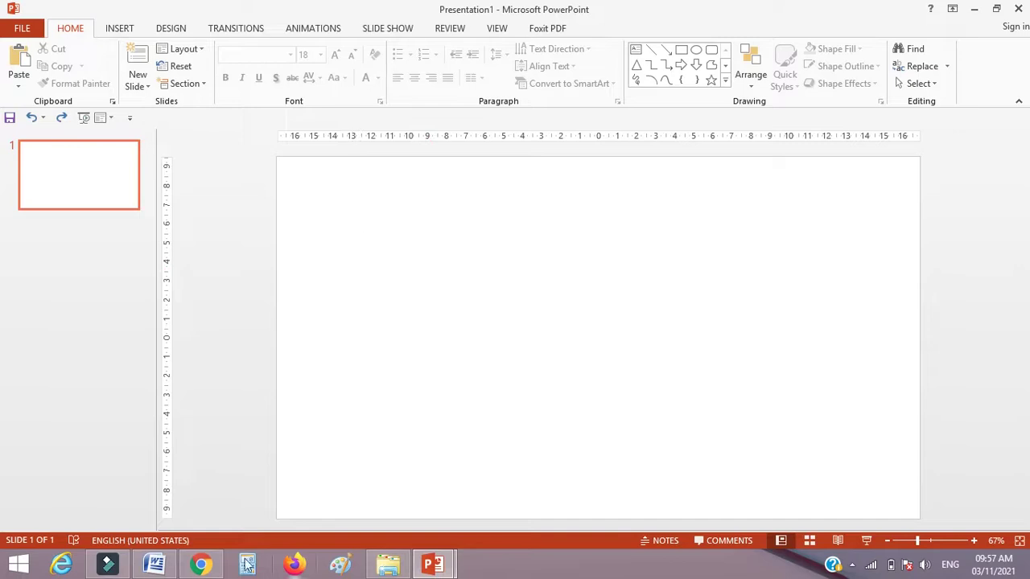
click(154, 563)
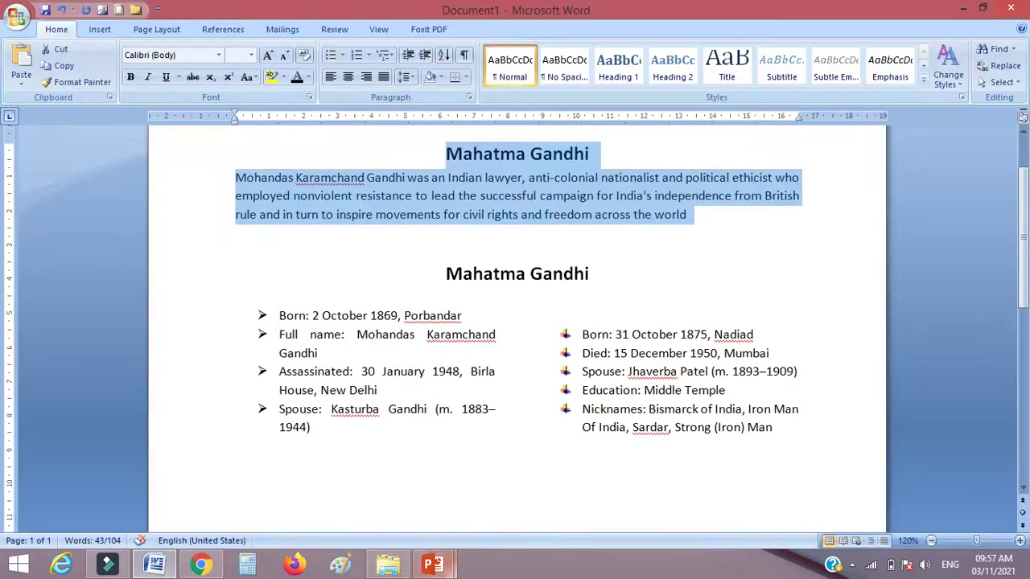
Paste the Mahatma Gandhi heading and intro paragraph into a slide-wide text box on slide 1
click(433, 563)
click(544, 522)
click(636, 49)
drag(291, 195, 900, 489)
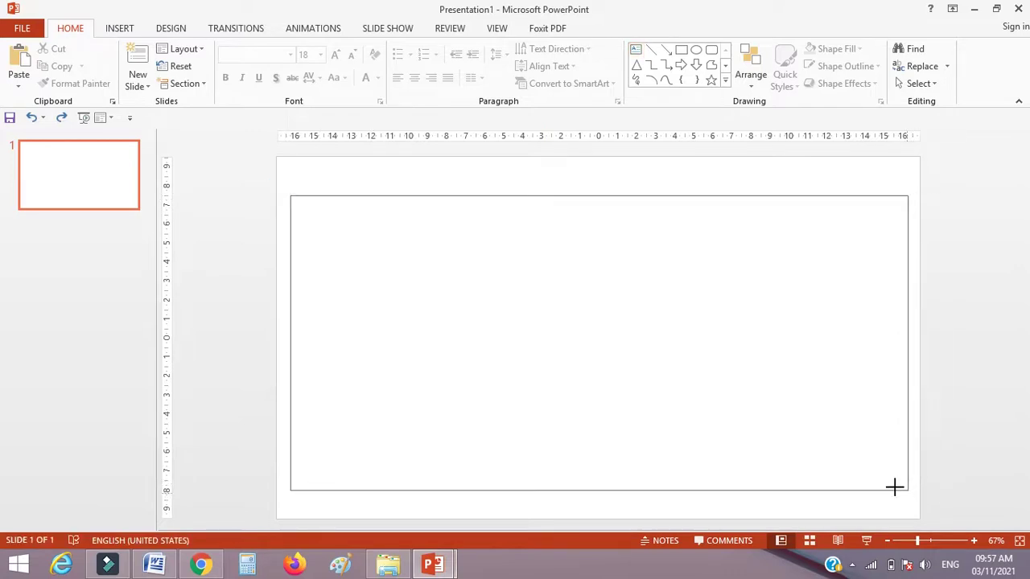
text(Mahatma Gandhi Mohandas Karamchand Gandhi was an Indian lawyer, anti-colonial nationalist and political ethicist who employed nonviolent resistance to lead the successful campaign for India's independence from British rule and in turn to inspire movements for civil rights and freedom across the world)
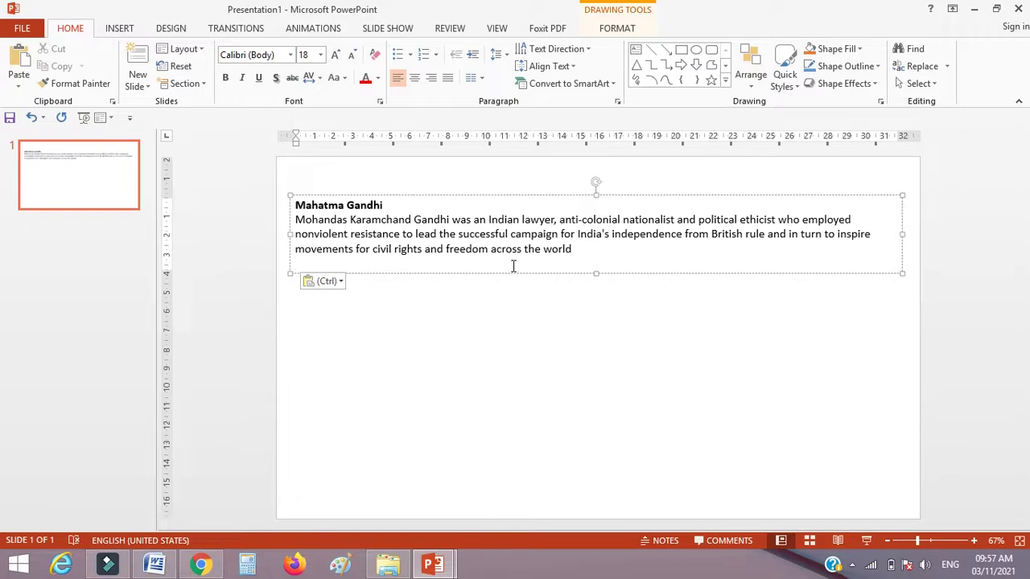
click(391, 203)
Center the Mahatma Gandhi title and justify the body paragraph
key(Home)
key(shift+End)
click(405, 207)
triple_click(405, 207)
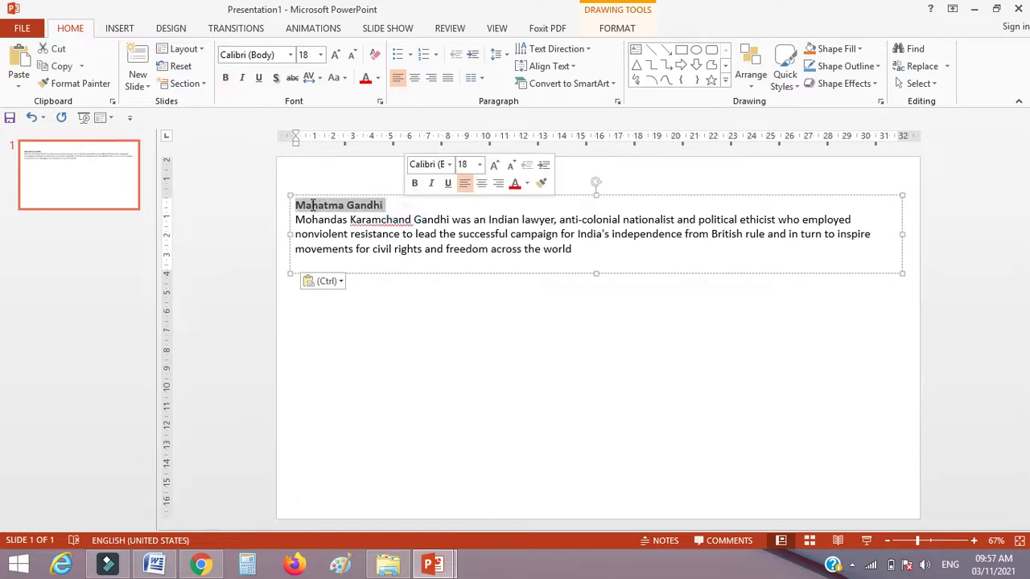
click(414, 77)
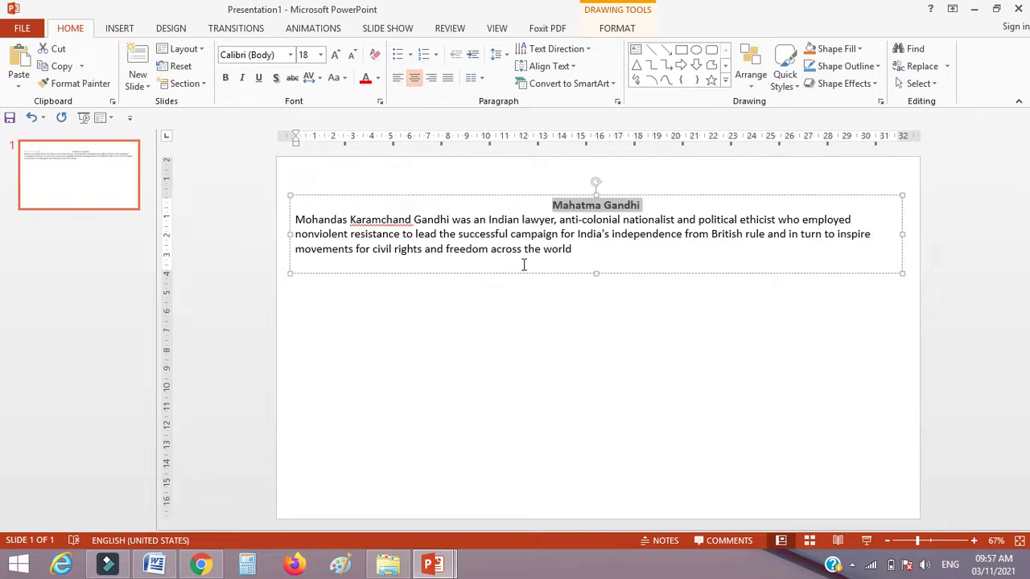
triple_click(588, 253)
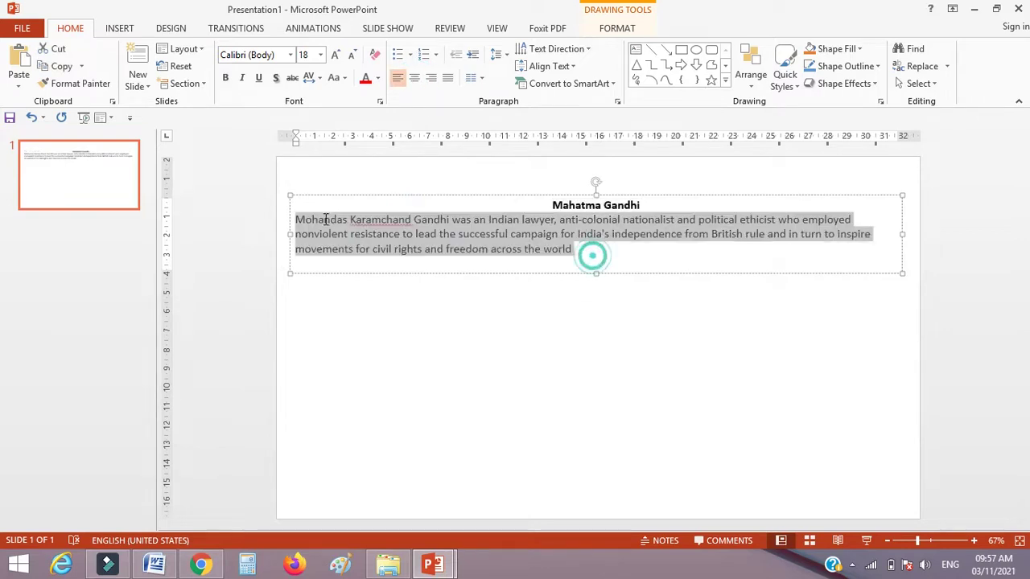
click(448, 78)
click(570, 357)
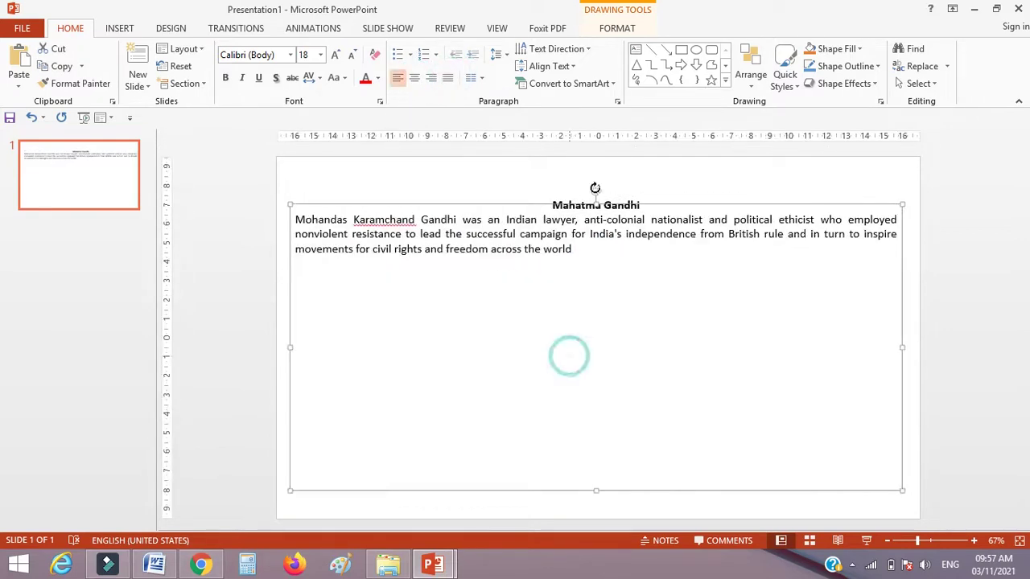
Enlarge the title to 40 pt and the body paragraph to 28 pt, then add slide 2
double_click(644, 205)
drag(543, 205, 528, 202)
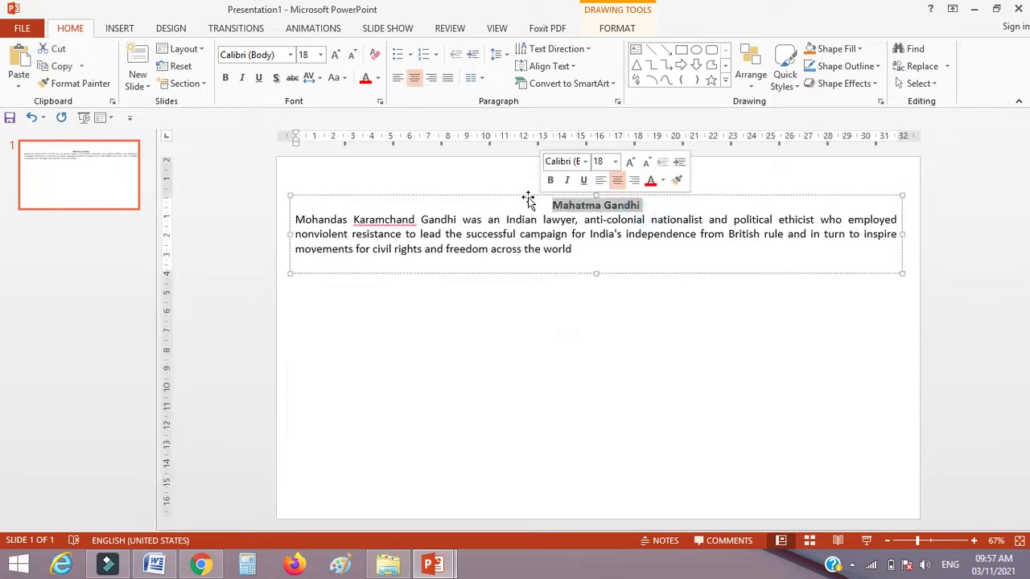
click(336, 54)
click(337, 55)
click(337, 55)
click(336, 55)
click(336, 54)
click(336, 55)
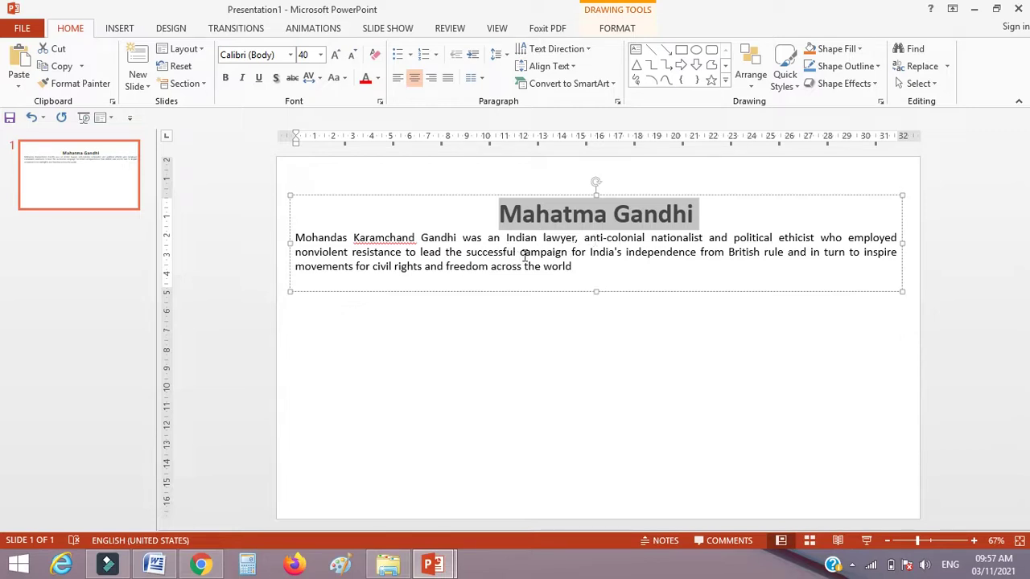
click(593, 243)
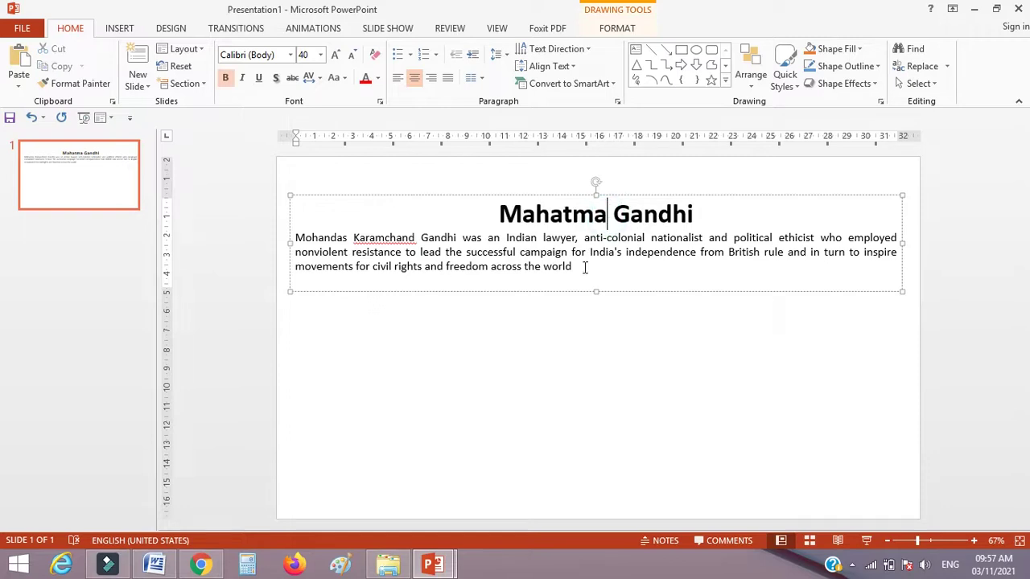
drag(584, 265, 306, 238)
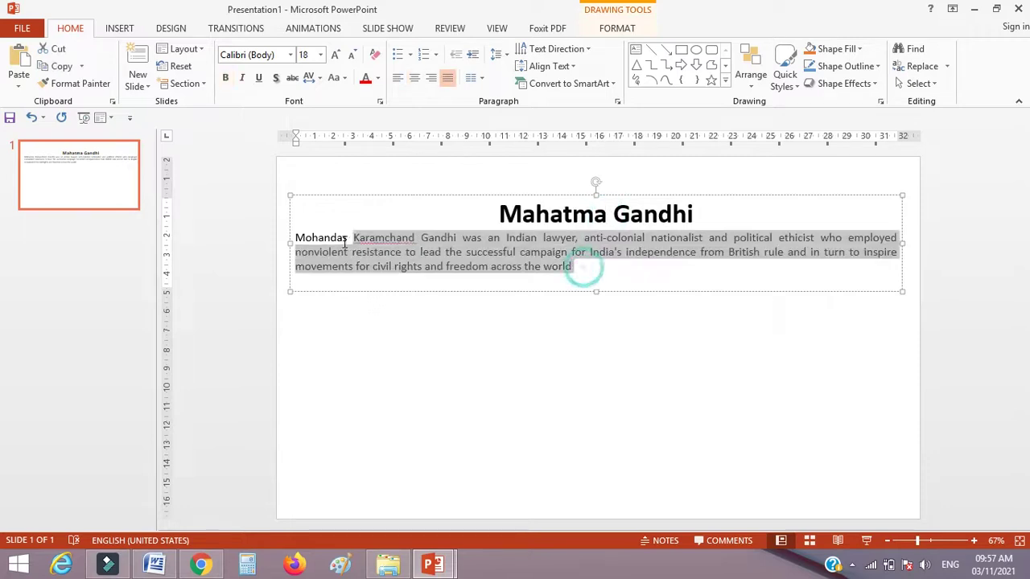
click(335, 54)
click(335, 54)
click(335, 54)
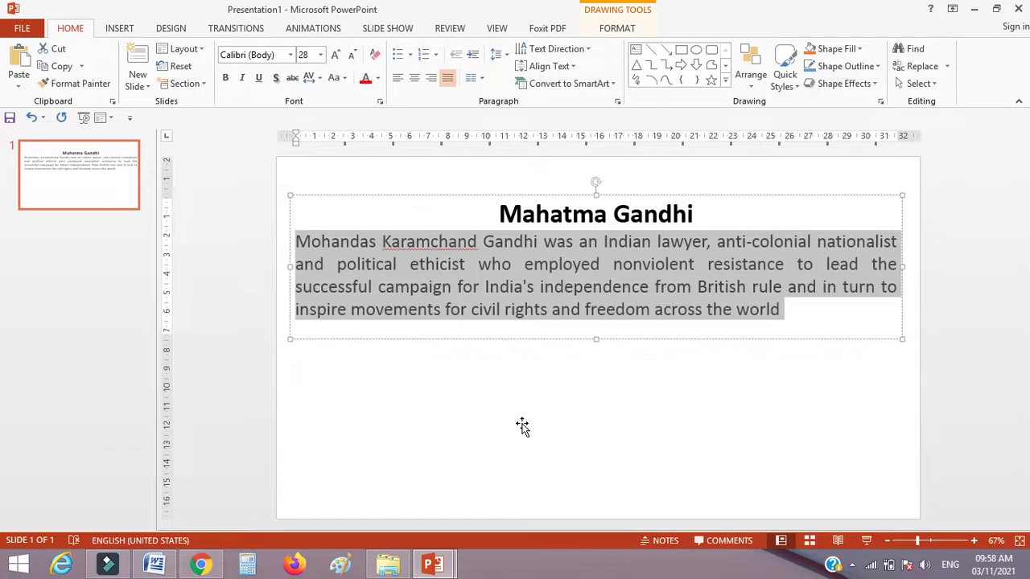
click(420, 175)
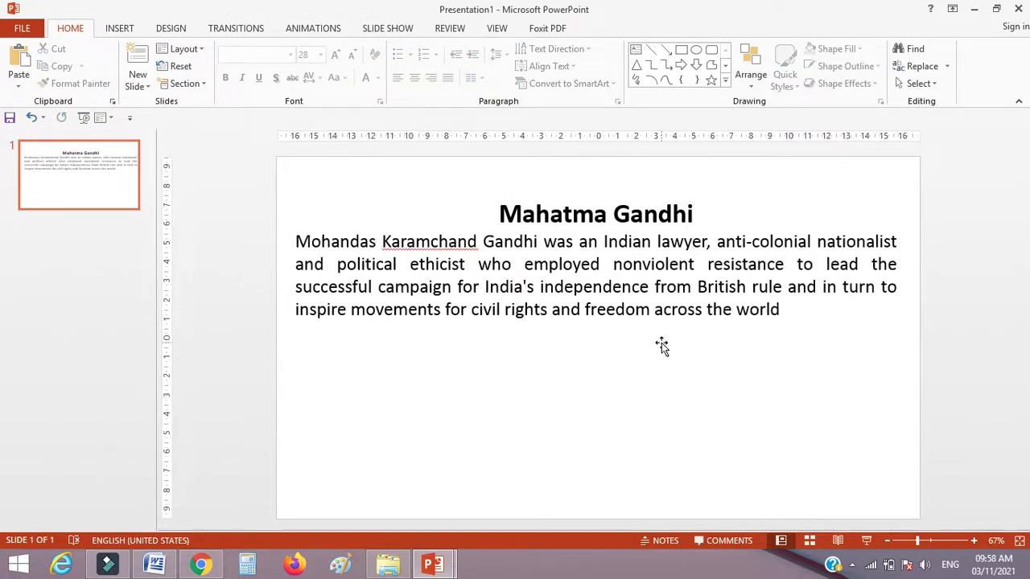
click(137, 61)
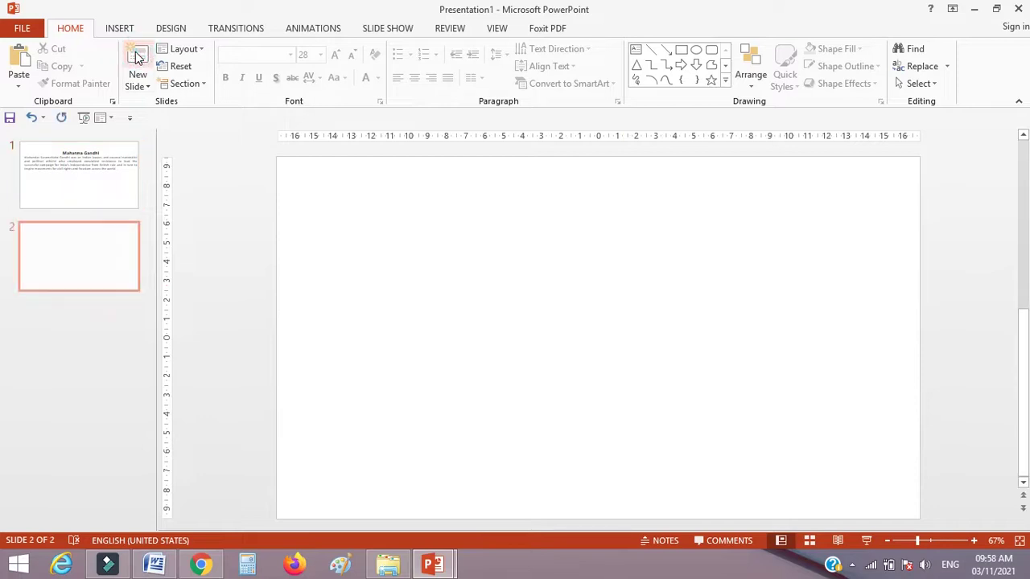
Give slide 2 the Blank layout, copy the second Mahatma Gandhi heading from Word, and return
click(184, 50)
click(180, 264)
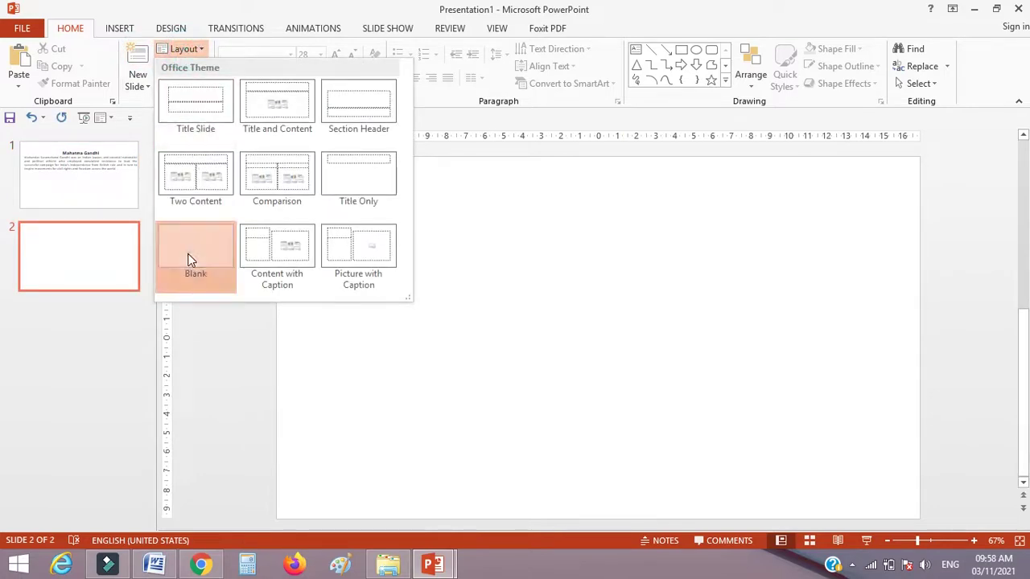
click(154, 565)
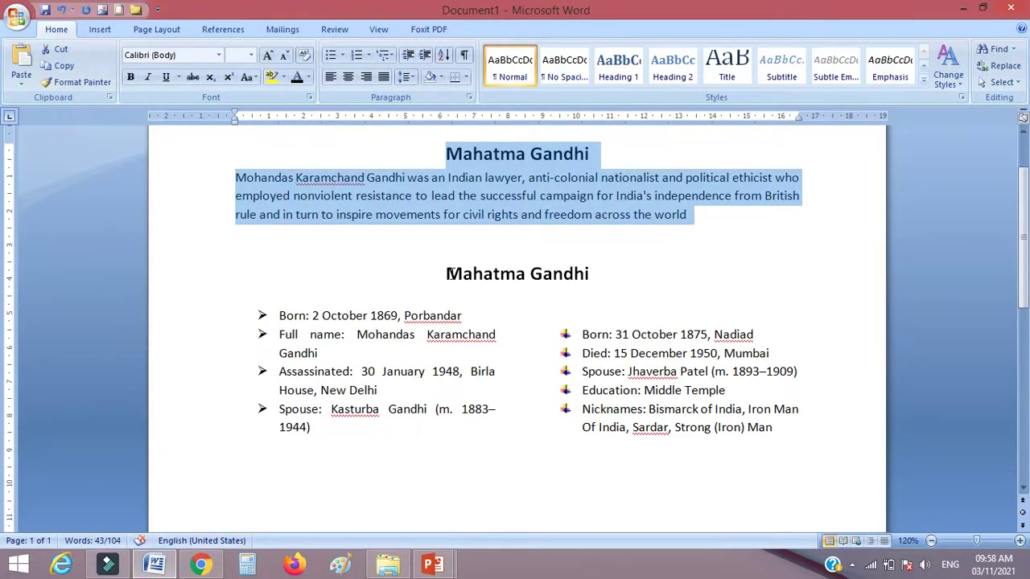
drag(447, 274, 602, 275)
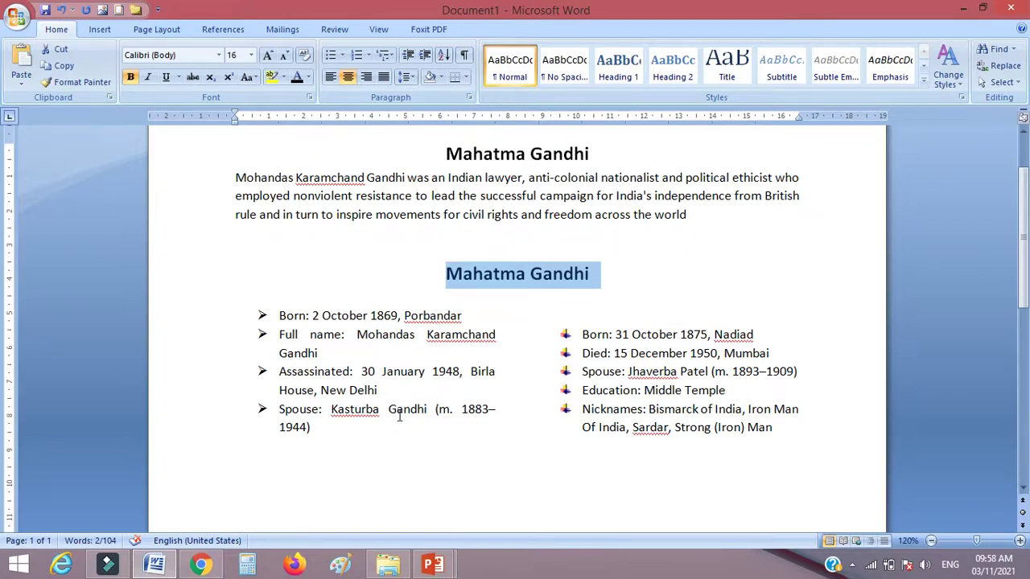
drag(797, 431, 274, 319)
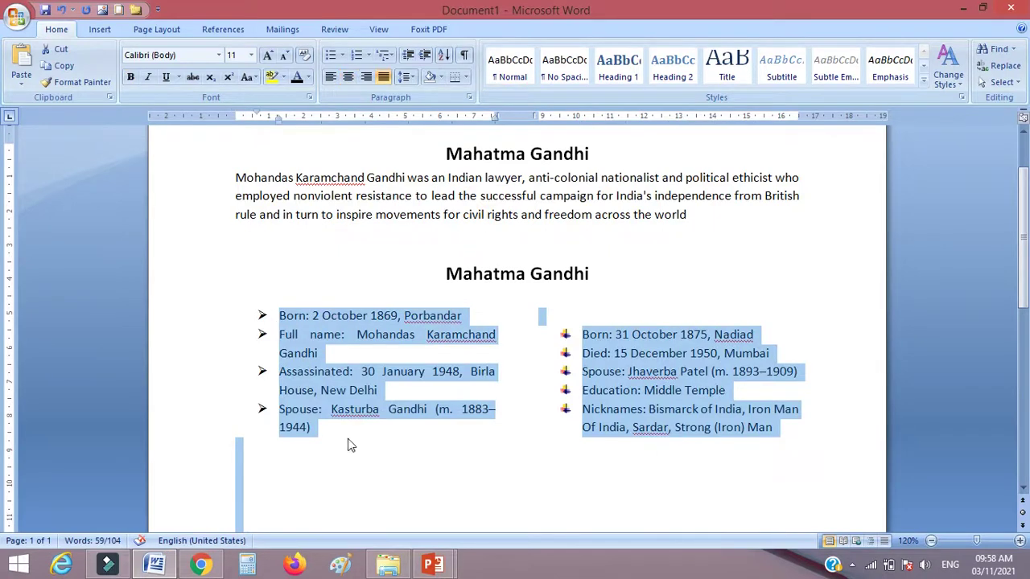
click(590, 275)
drag(590, 274, 404, 283)
key(ctrl+c)
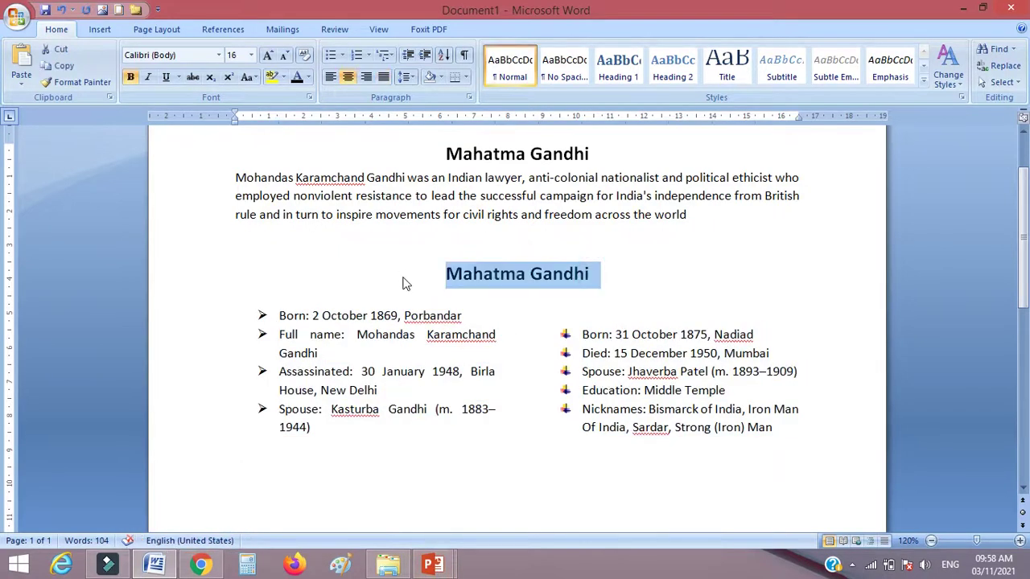
mouse_move(436, 569)
click(552, 510)
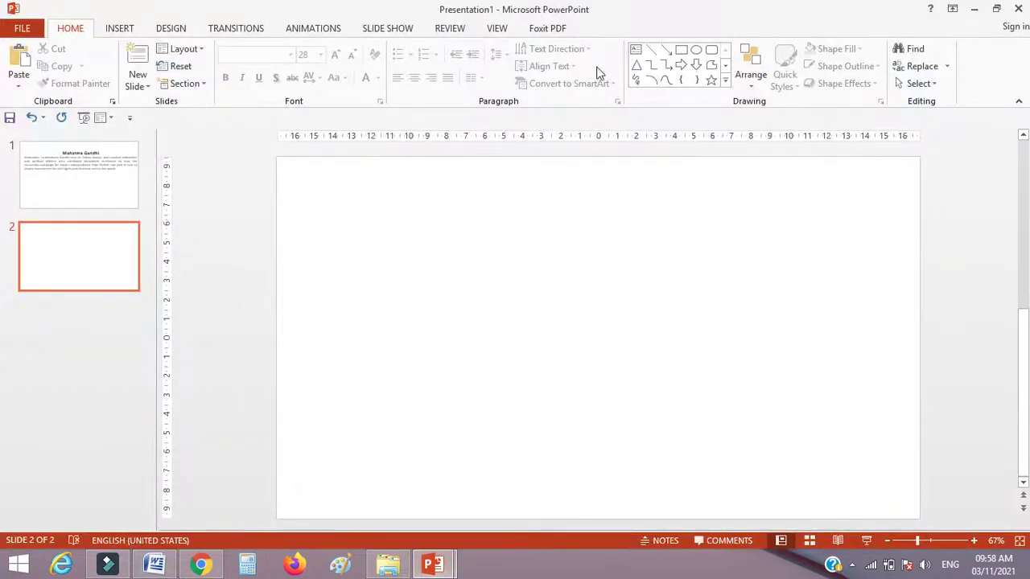
Paste the Mahatma Gandhi heading into a large new text box on slide 2
click(636, 50)
drag(285, 177, 908, 479)
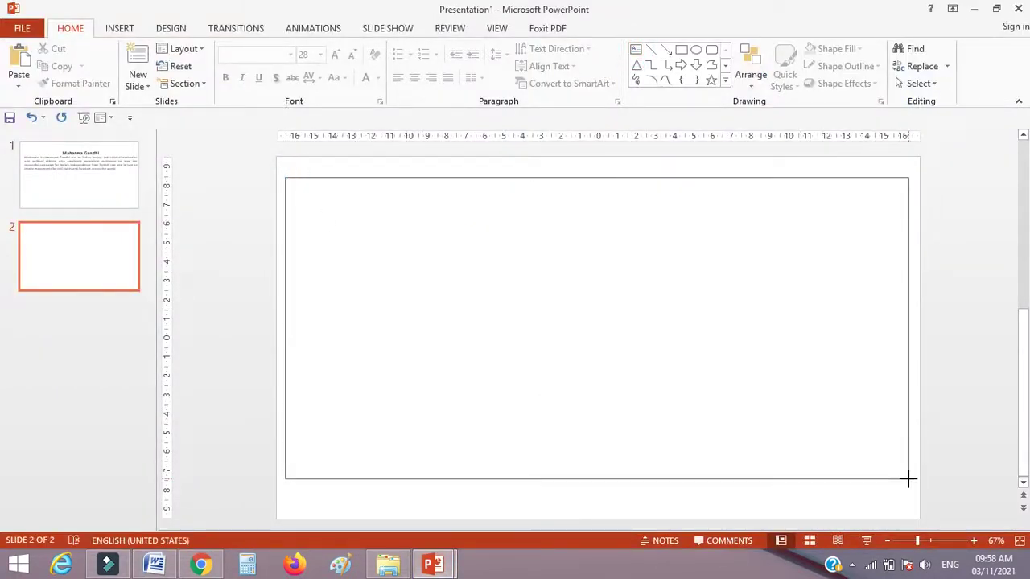
key(ctrl+v)
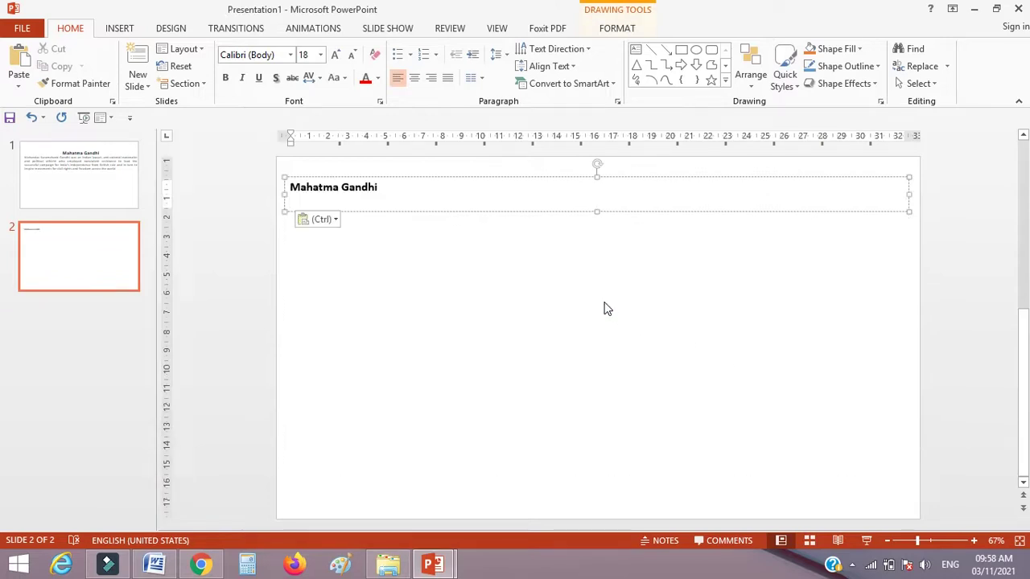
Add the four left-column facts from Word below the heading with Keep Source Formatting
click(155, 564)
click(427, 441)
drag(340, 431, 272, 317)
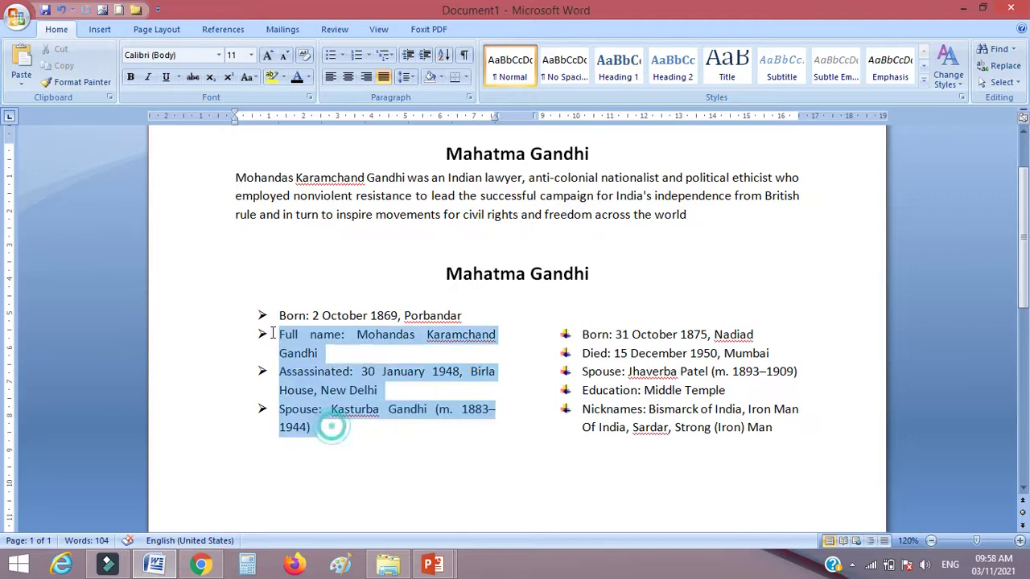
click(444, 567)
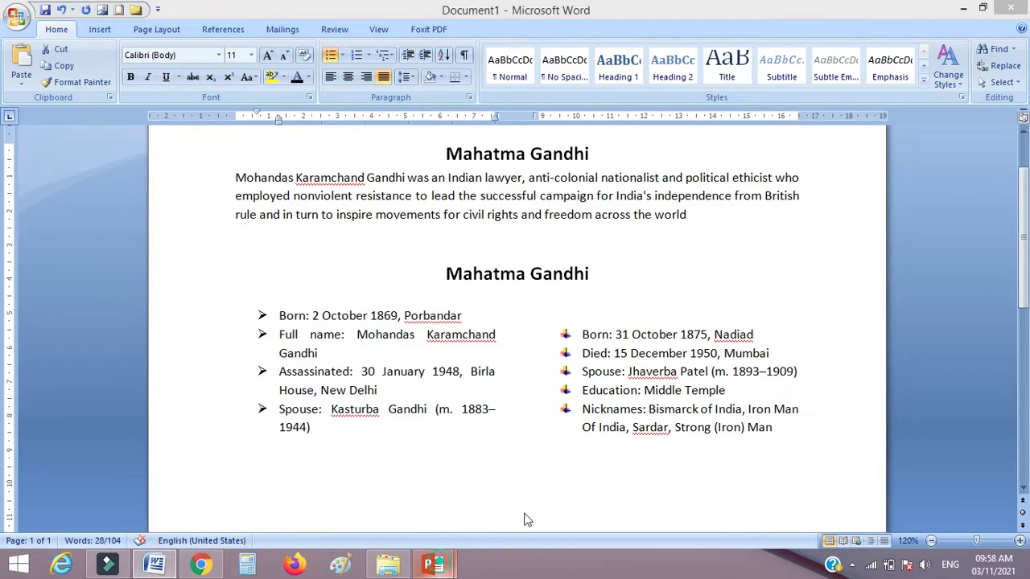
mouse_move(438, 565)
click(487, 479)
key(ctrl+v)
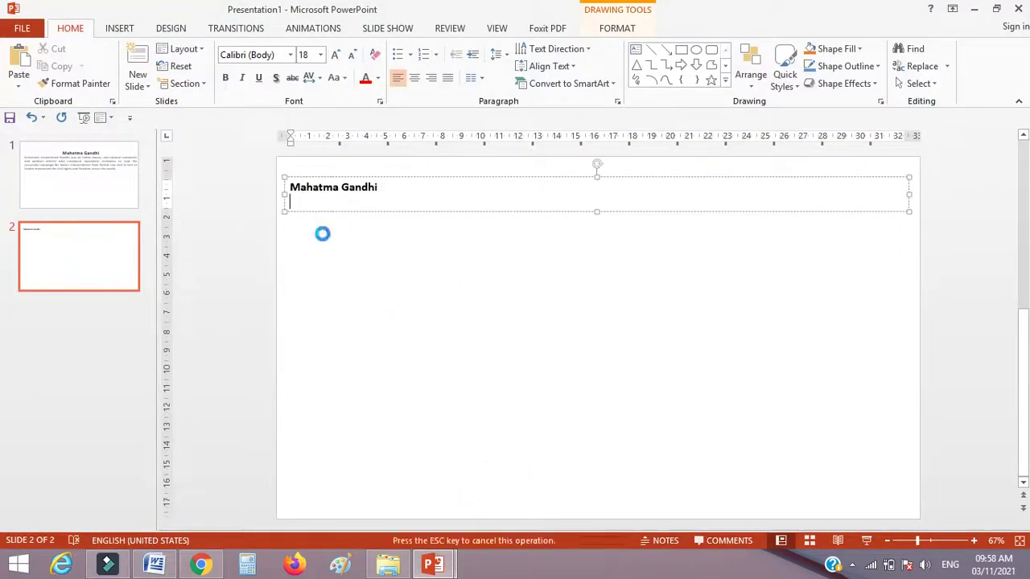
click(319, 278)
click(376, 315)
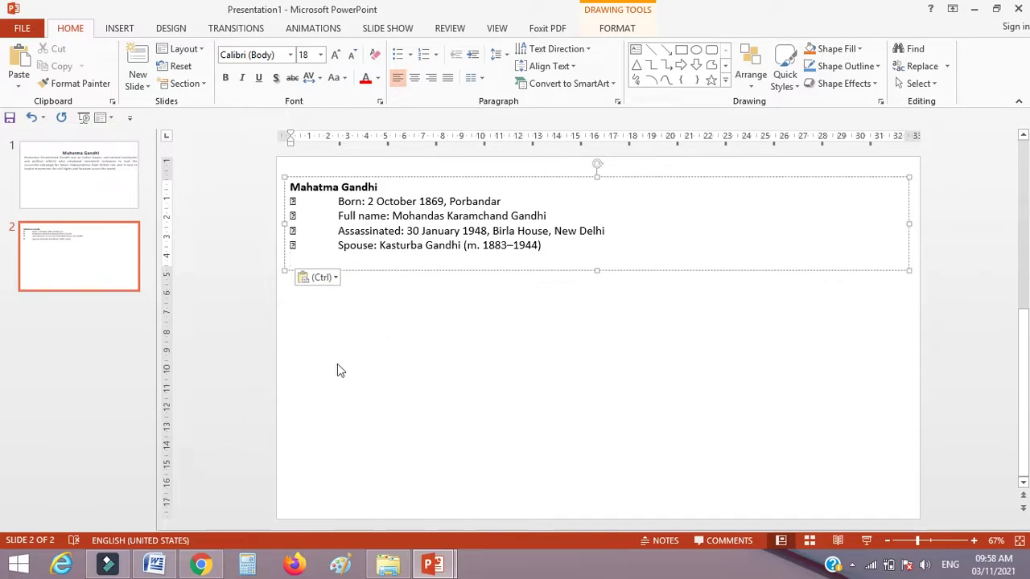
click(154, 566)
Paste the five right-column facts from Word as text only, then select all the box text
click(732, 438)
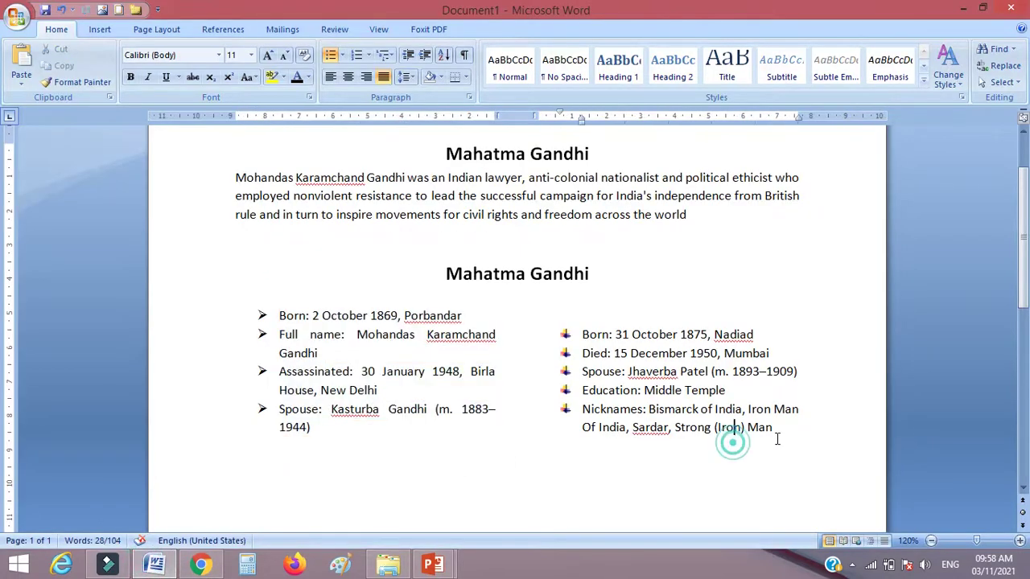
drag(775, 437, 576, 336)
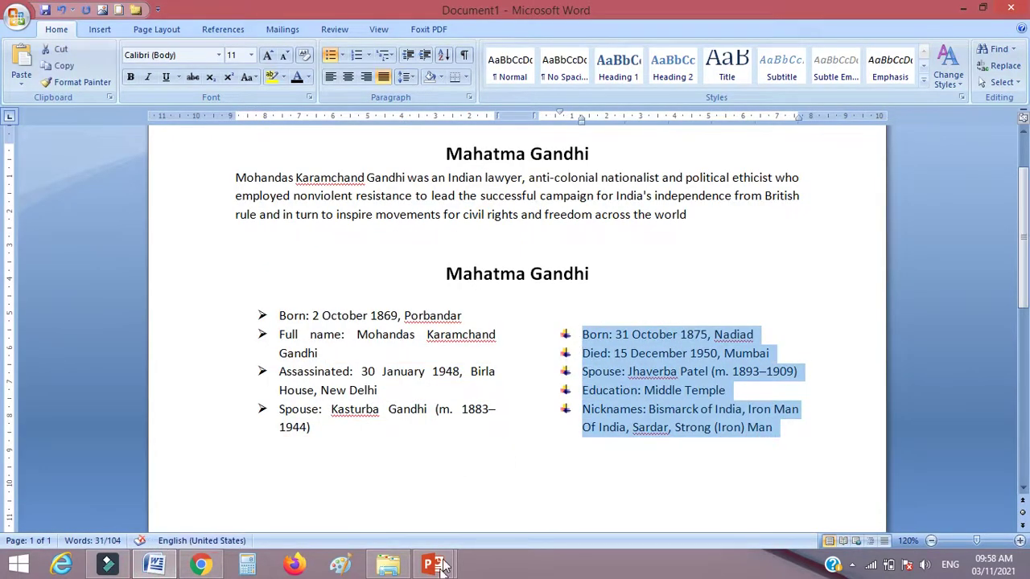
click(502, 518)
key(ctrl+v)
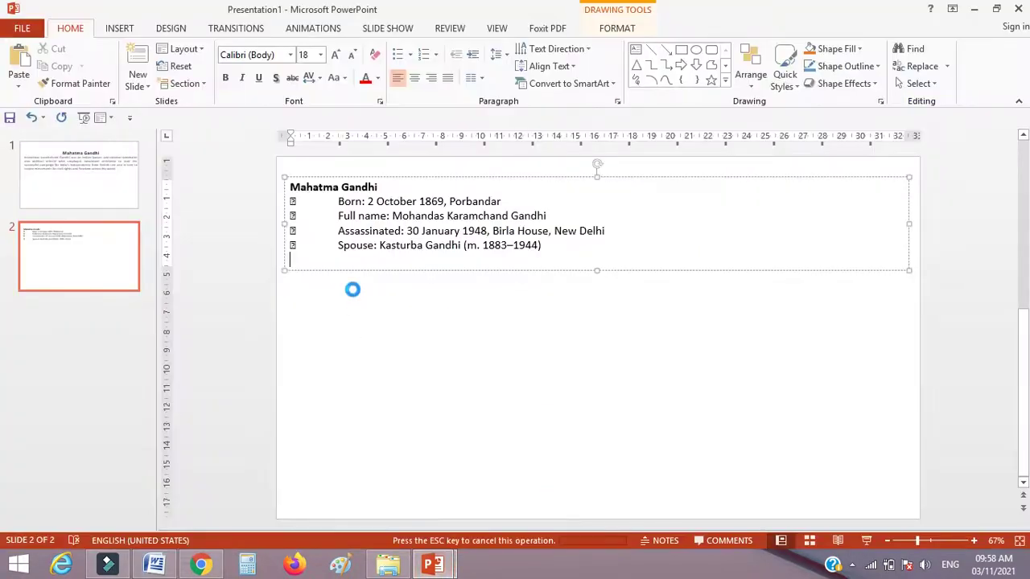
click(326, 349)
click(380, 393)
key(ctrl+a)
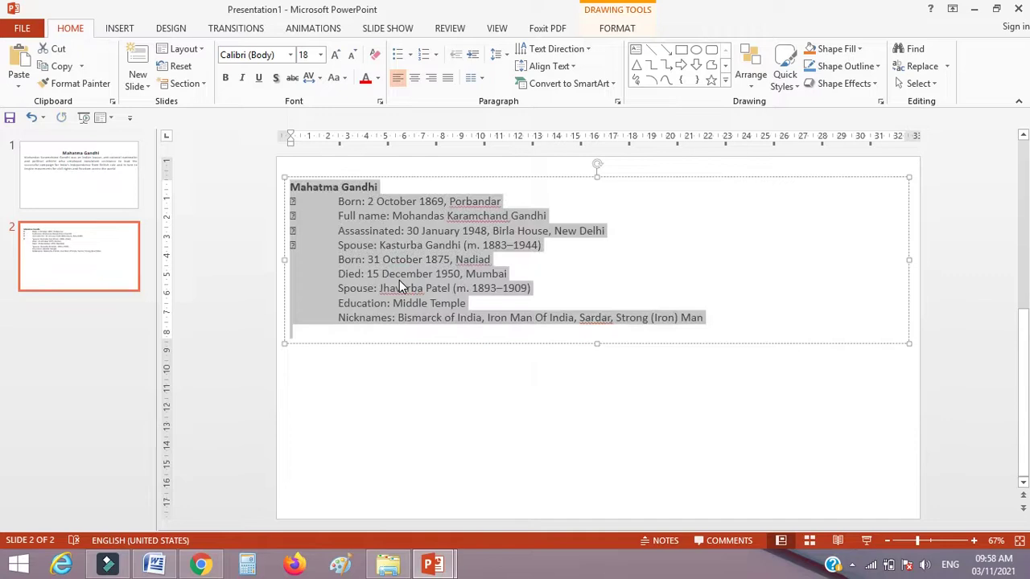
click(395, 229)
key(ctrl+a)
Set bullets to None and delete leftover indents before the Born, Full name and Assassinated lines
click(410, 54)
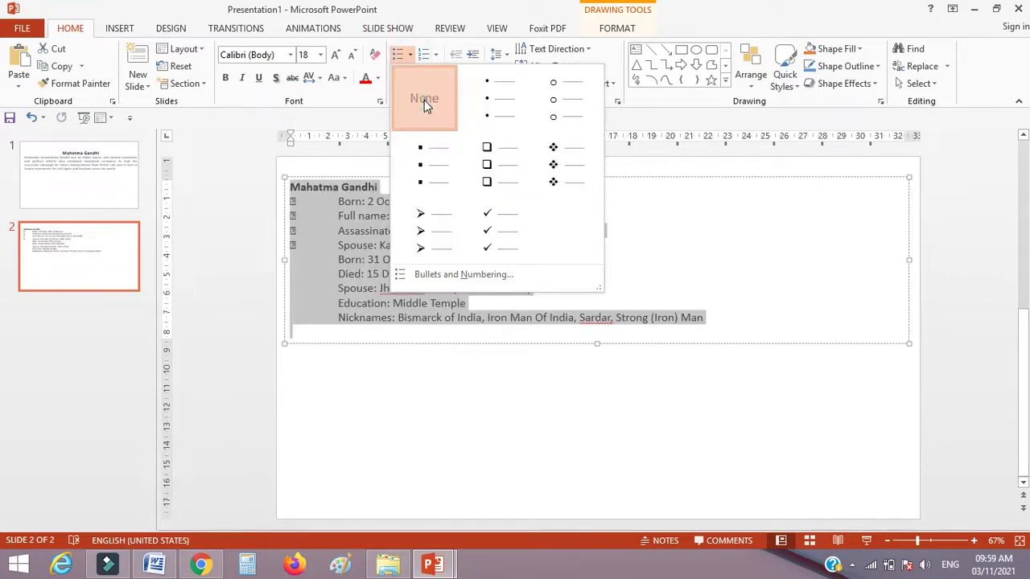
click(424, 98)
click(358, 255)
click(338, 201)
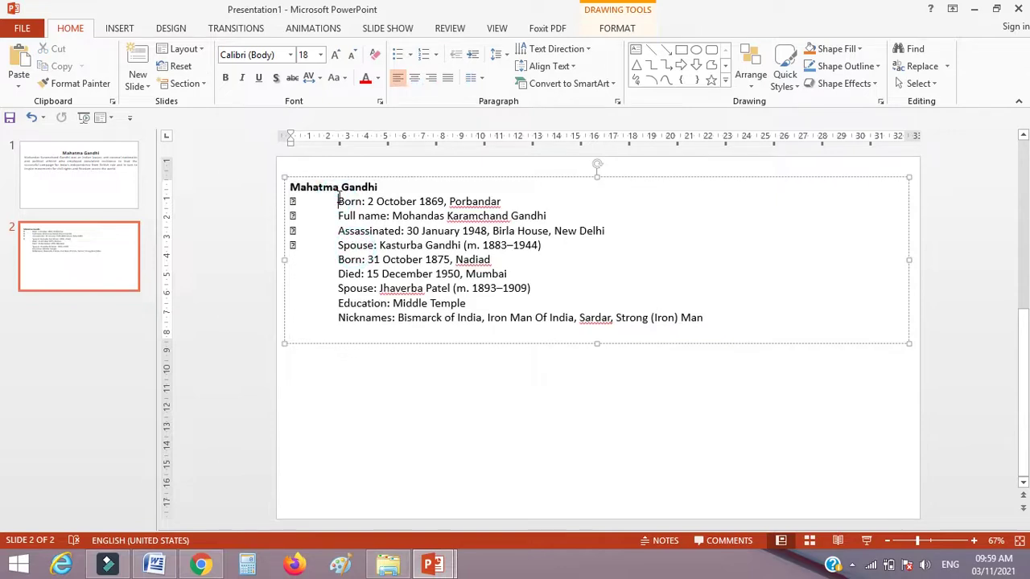
key(BackSpace)
click(338, 215)
key(BackSpace)
key(BackSpace)
click(336, 231)
key(BackSpace)
Remove the remaining bullet glyphs before the Born, Died, Spouse and Nicknames lines, then select everything
key(BackSpace)
click(338, 245)
key(BackSpace)
key(BackSpace)
click(338, 259)
key(BackSpace)
click(339, 273)
key(BackSpace)
click(338, 288)
key(BackSpace)
key(BackSpace)
key(BackSpace)
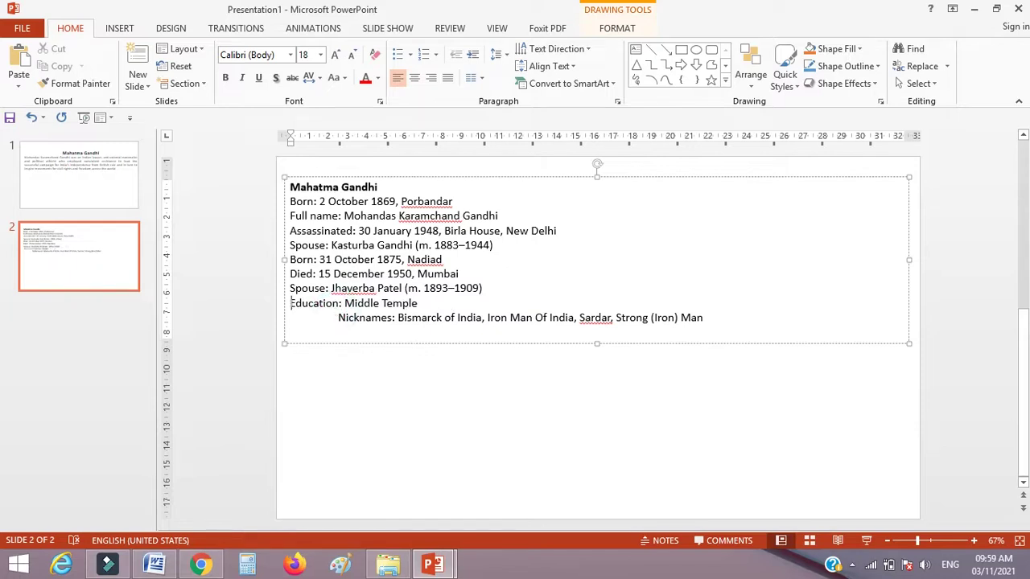
click(338, 318)
key(BackSpace)
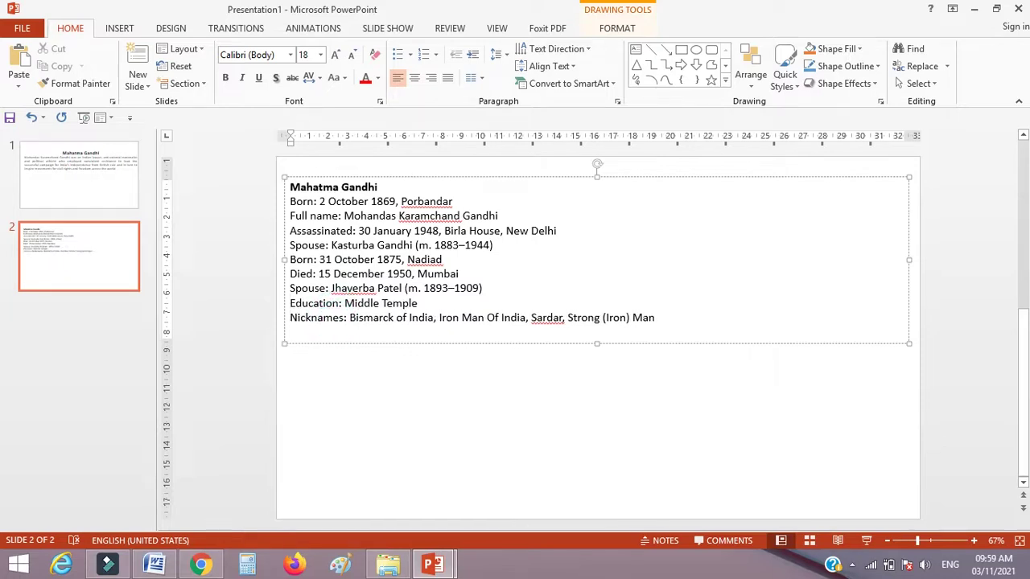
click(678, 320)
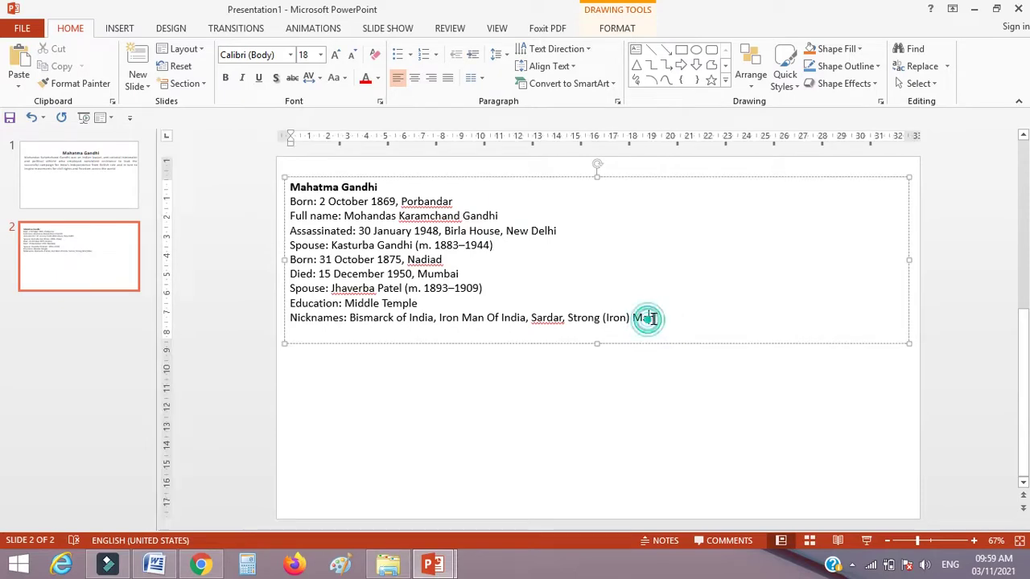
drag(648, 319, 267, 193)
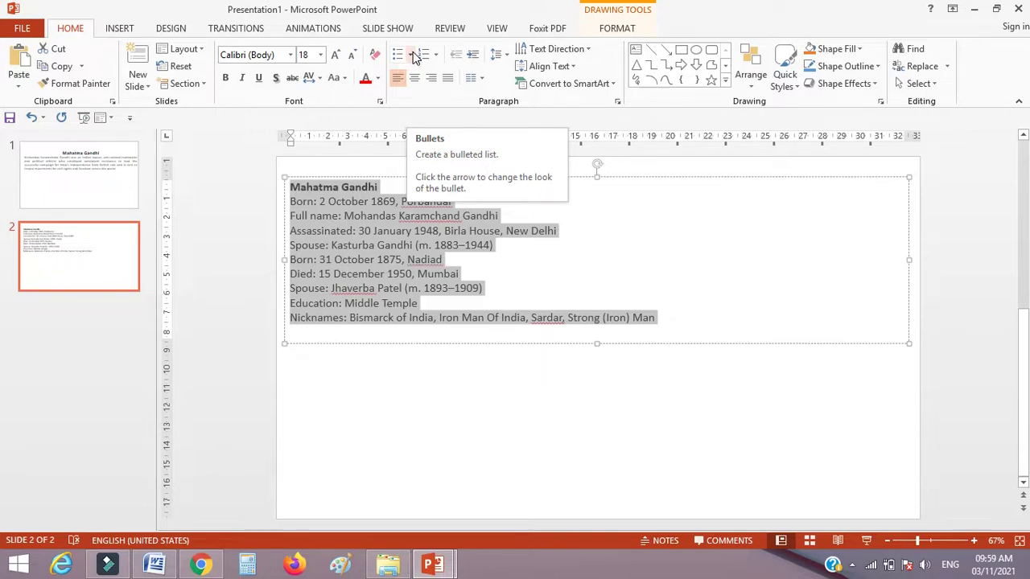
Center the Mahatma Gandhi title and set it to 44 pt above the fact lines
click(412, 55)
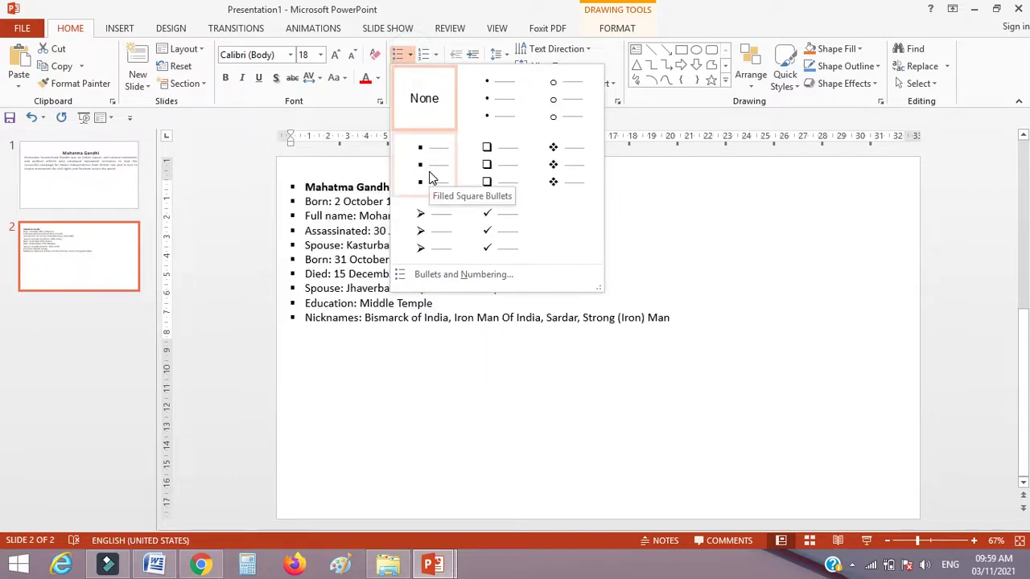
click(705, 241)
click(349, 179)
drag(401, 190, 295, 178)
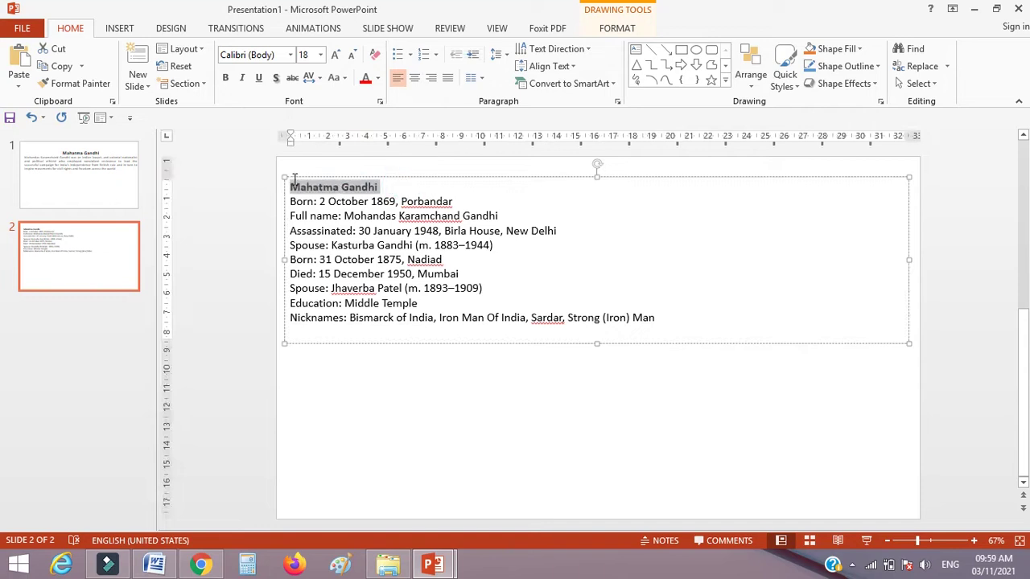
click(419, 78)
click(336, 54)
triple_click(336, 54)
triple_click(336, 55)
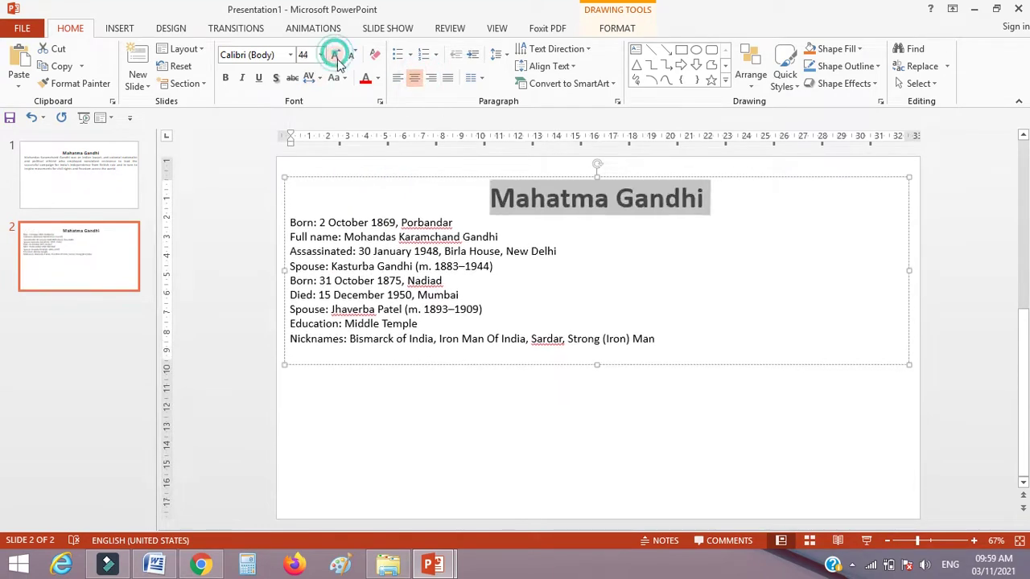
click(524, 319)
drag(691, 342, 252, 223)
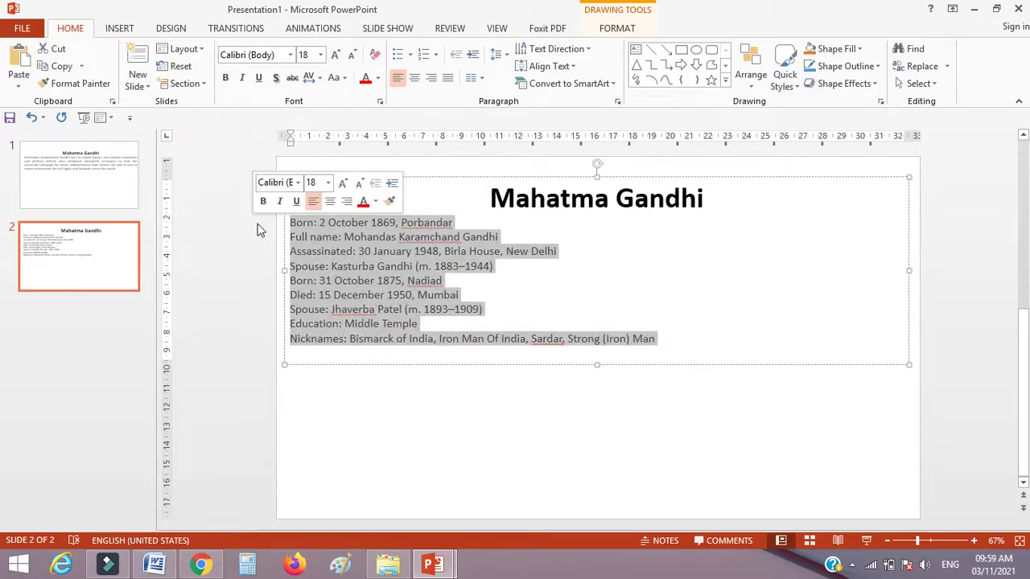
Apply Two Columns and break after 'Spouse: Kasturba Gandhi' so five facts move right
click(483, 77)
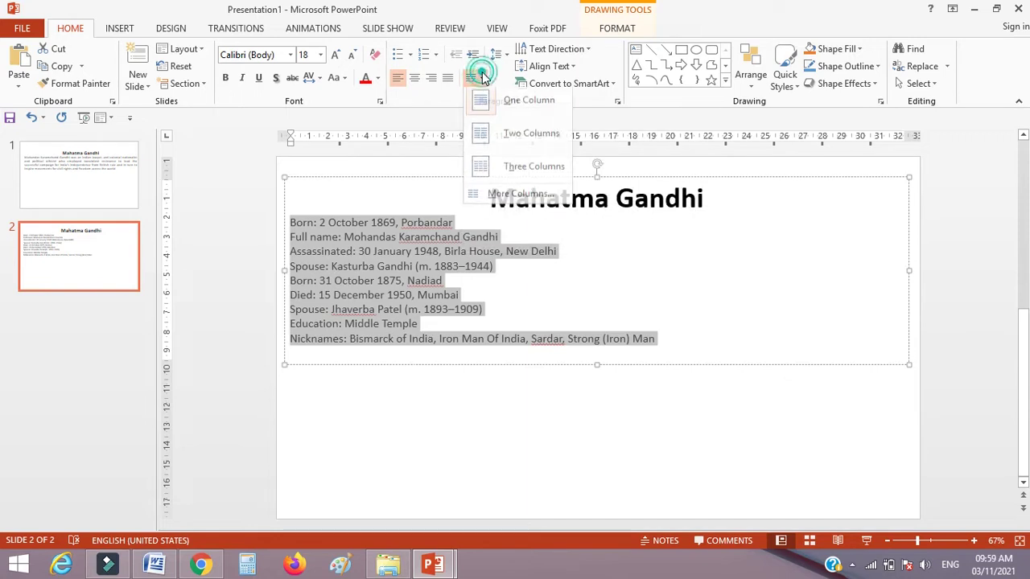
click(508, 139)
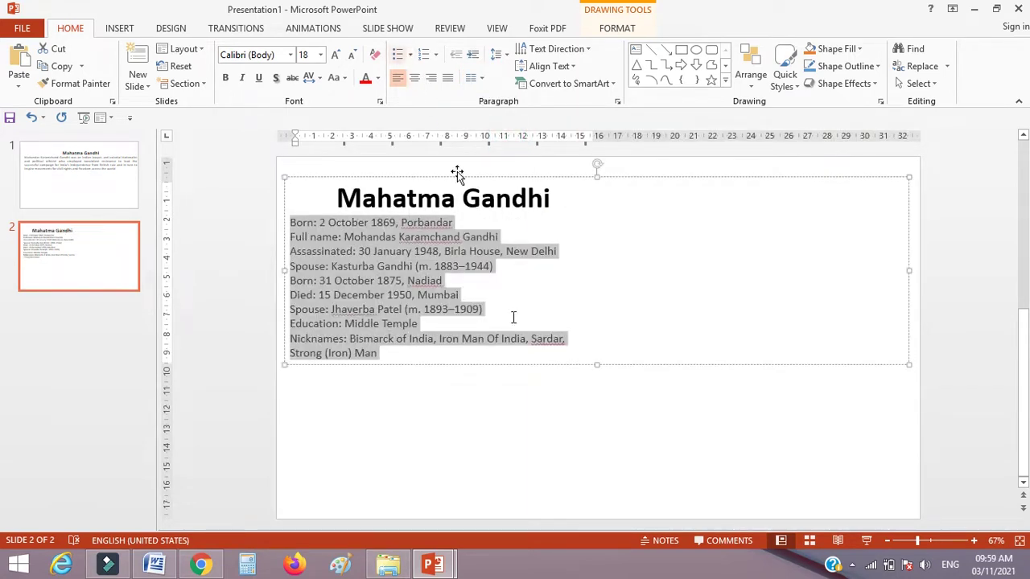
click(497, 276)
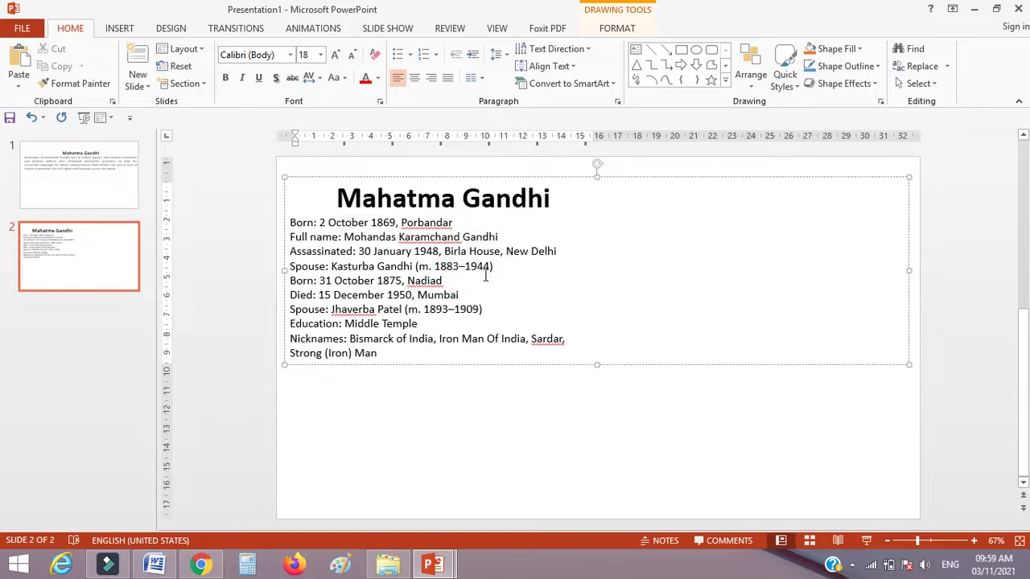
click(502, 270)
key(Return)
key(Return)
key(Return)
key(Return)
key(Return)
key(Return)
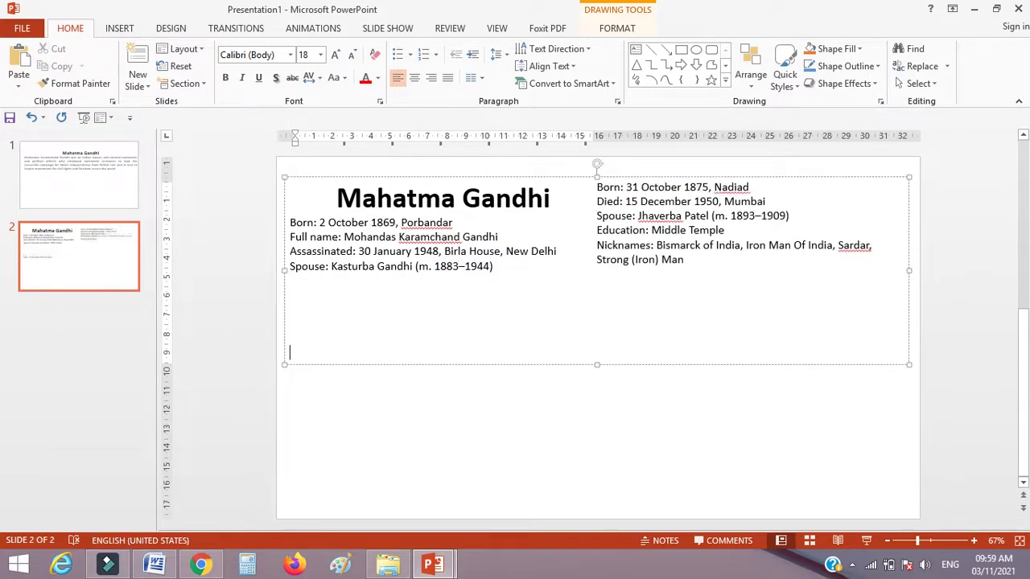
key(Return)
key(Return)
key(Return)
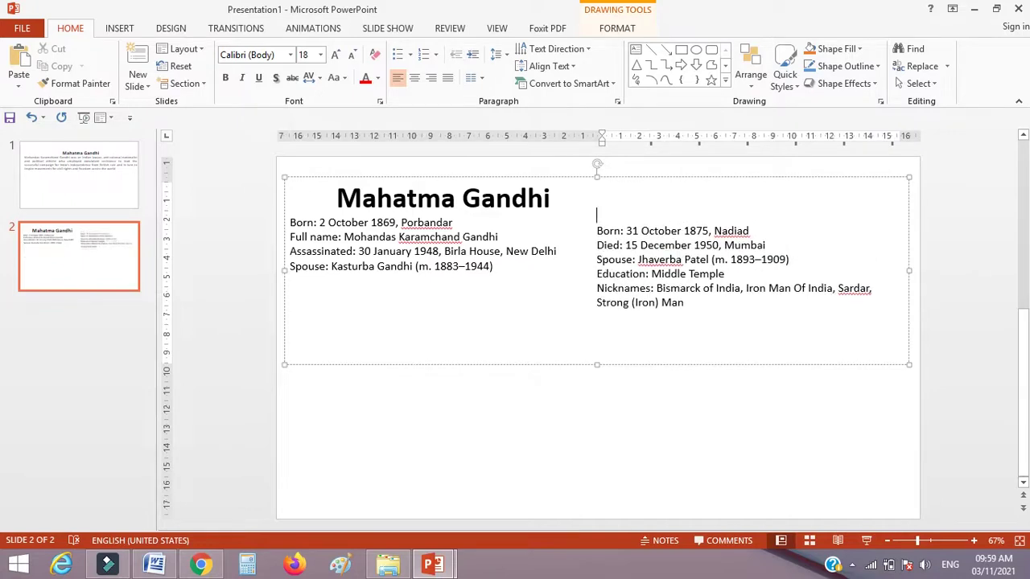
click(583, 277)
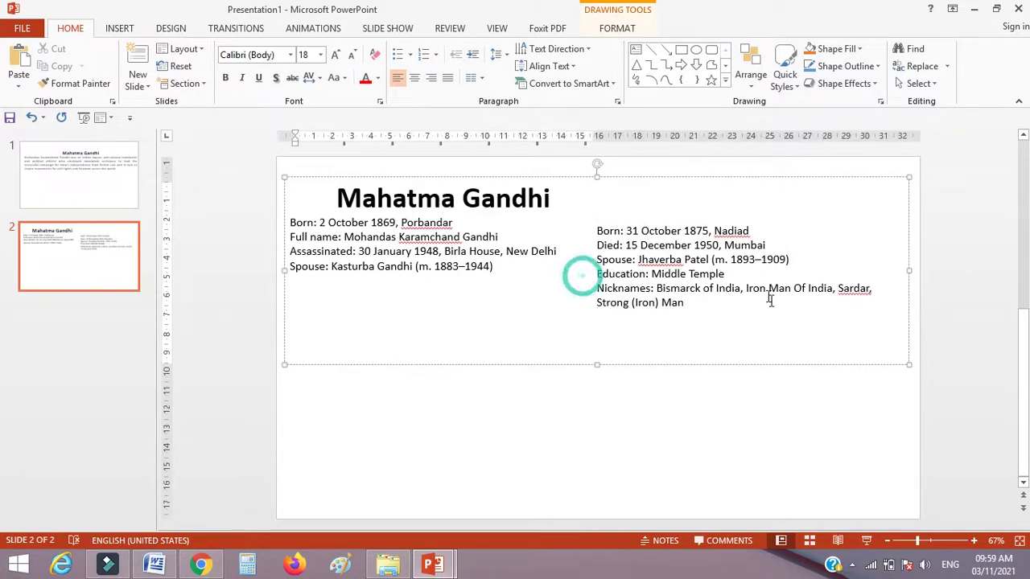
drag(523, 277, 275, 230)
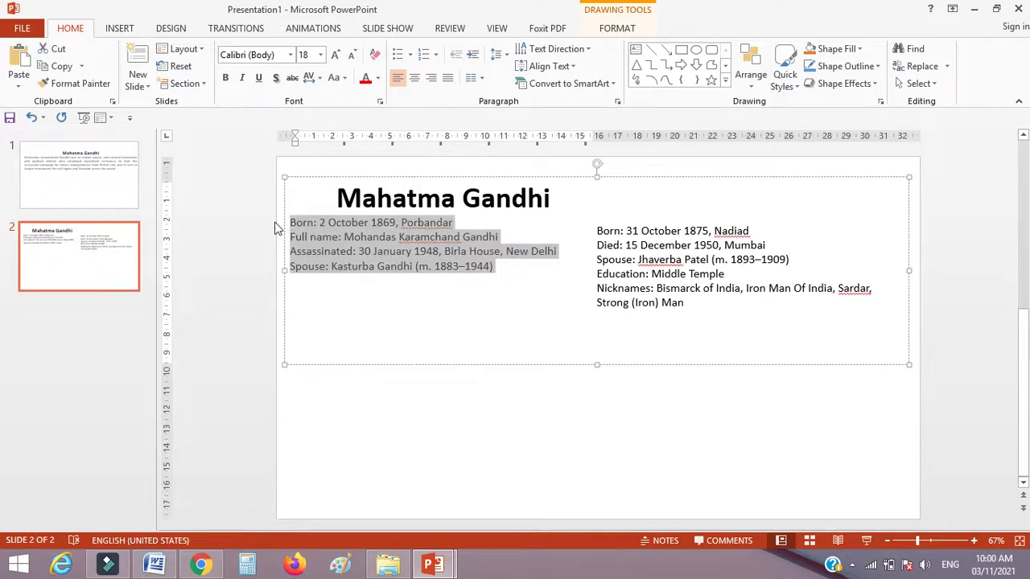
Give the left-column facts arrow bullets and the Born-to-Man right-column facts diamond bullets
click(409, 54)
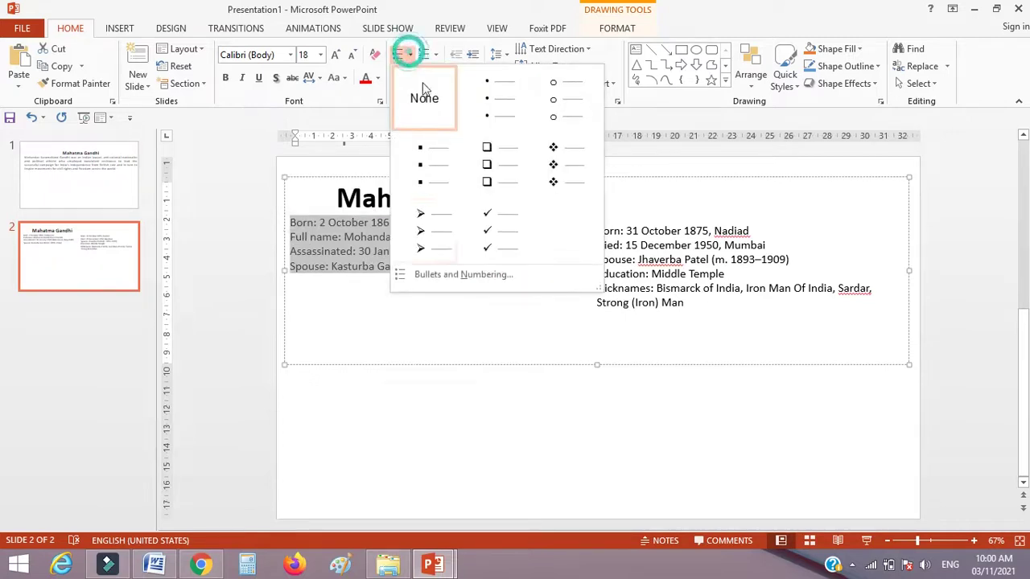
click(428, 233)
drag(694, 302, 609, 234)
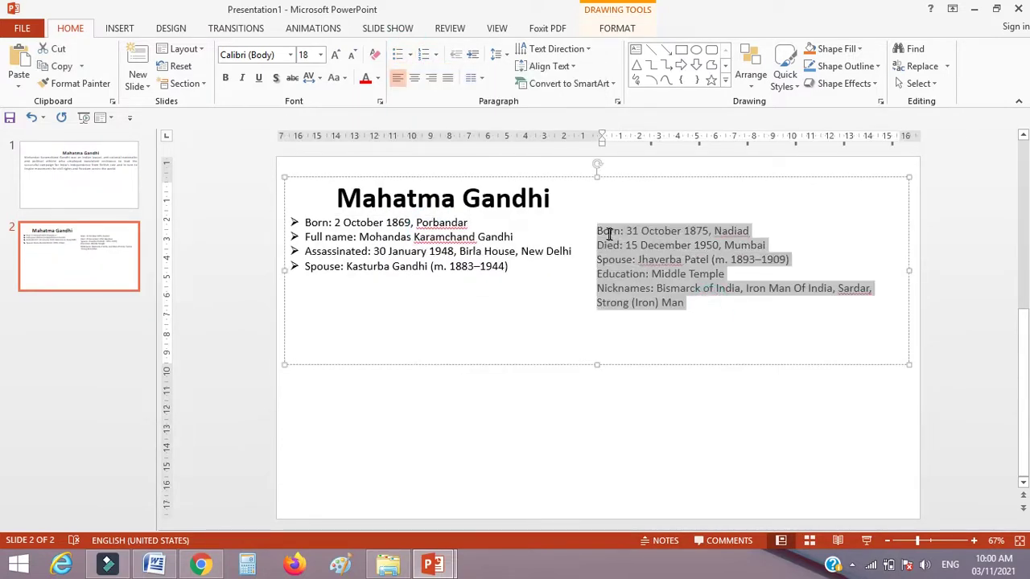
click(410, 57)
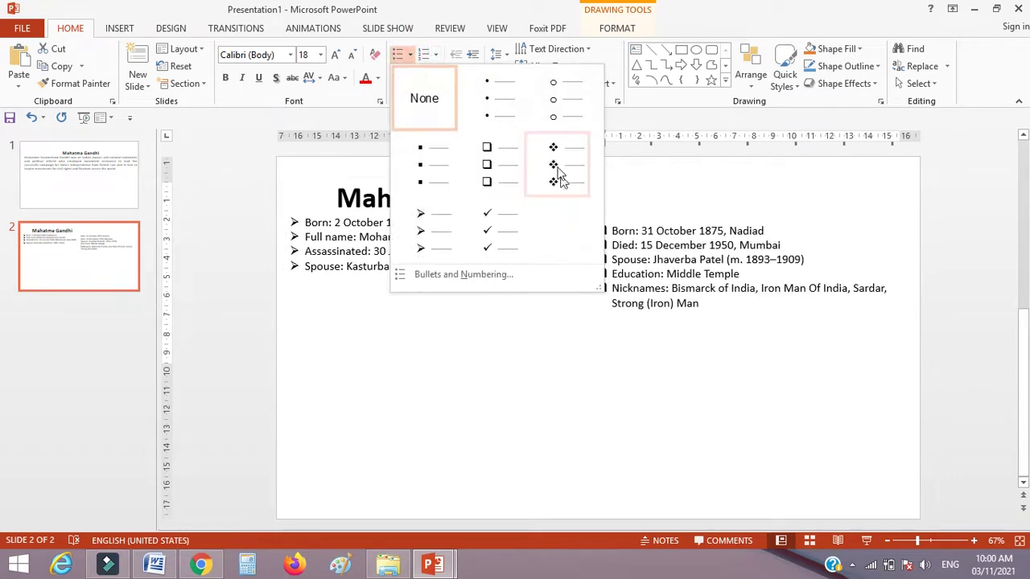
click(555, 169)
drag(728, 308, 295, 224)
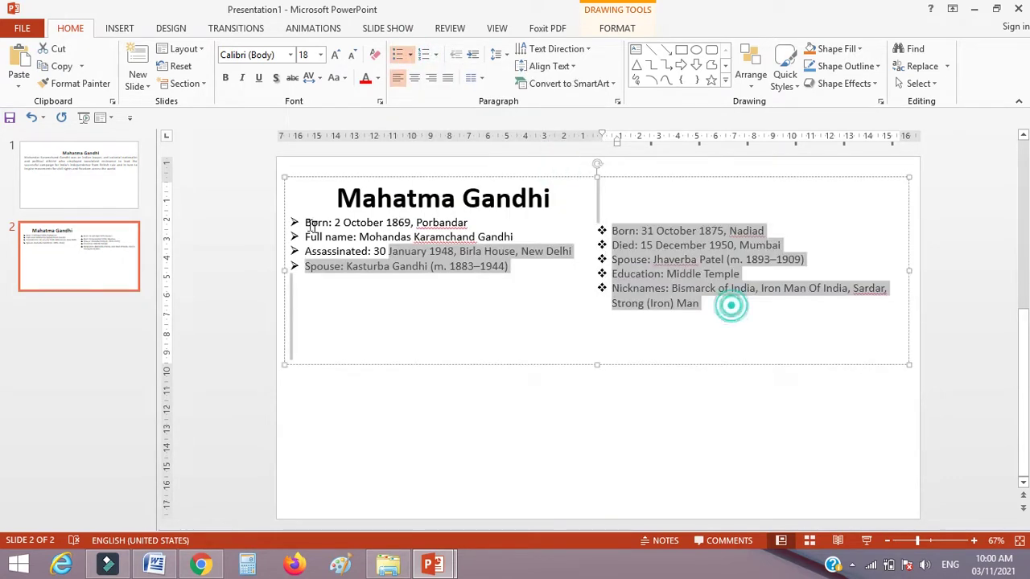
click(482, 288)
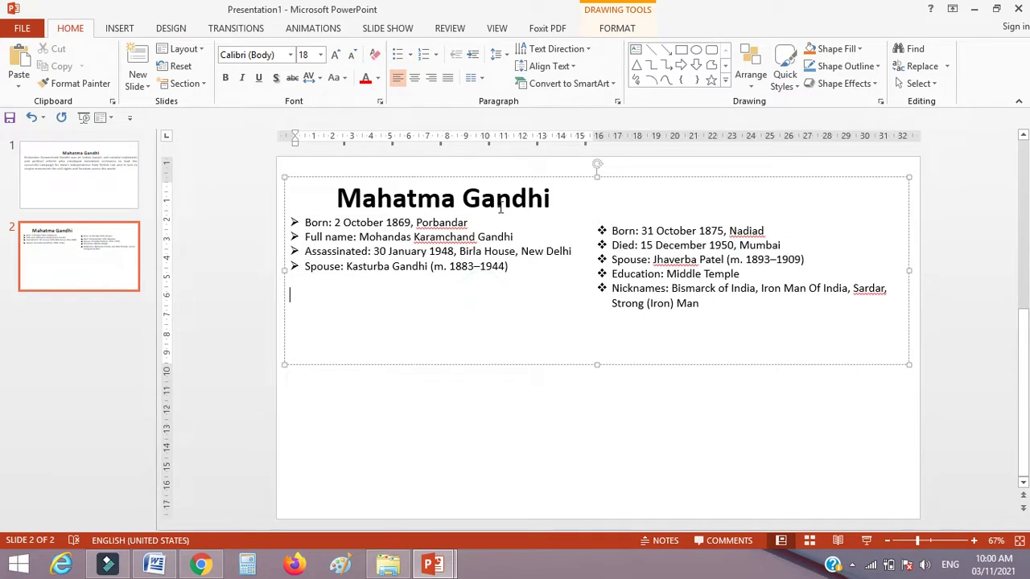
Select the lower Mahatma Gandhi heading in the Word document, then return to PowerPoint
click(155, 563)
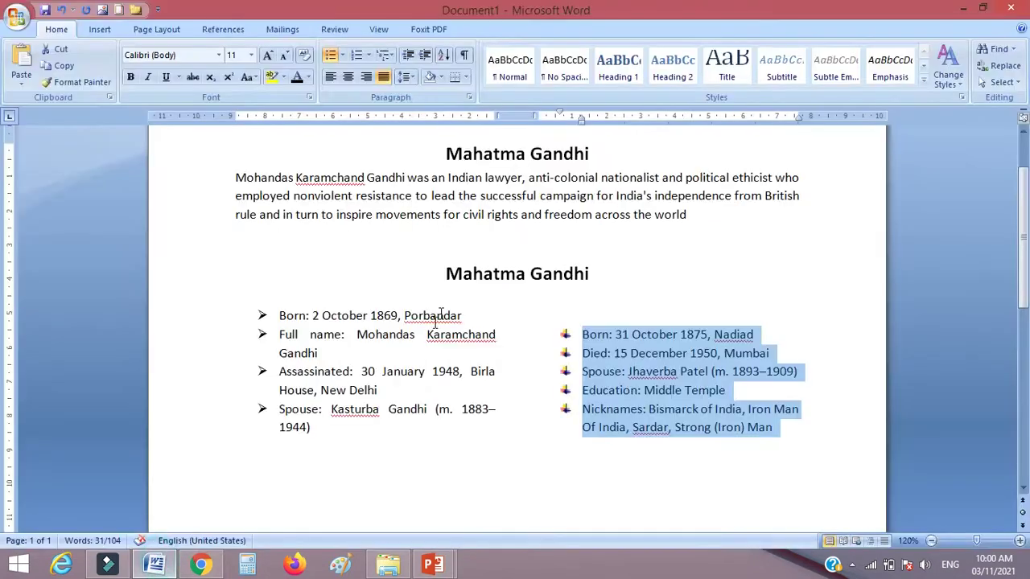
drag(445, 277, 596, 270)
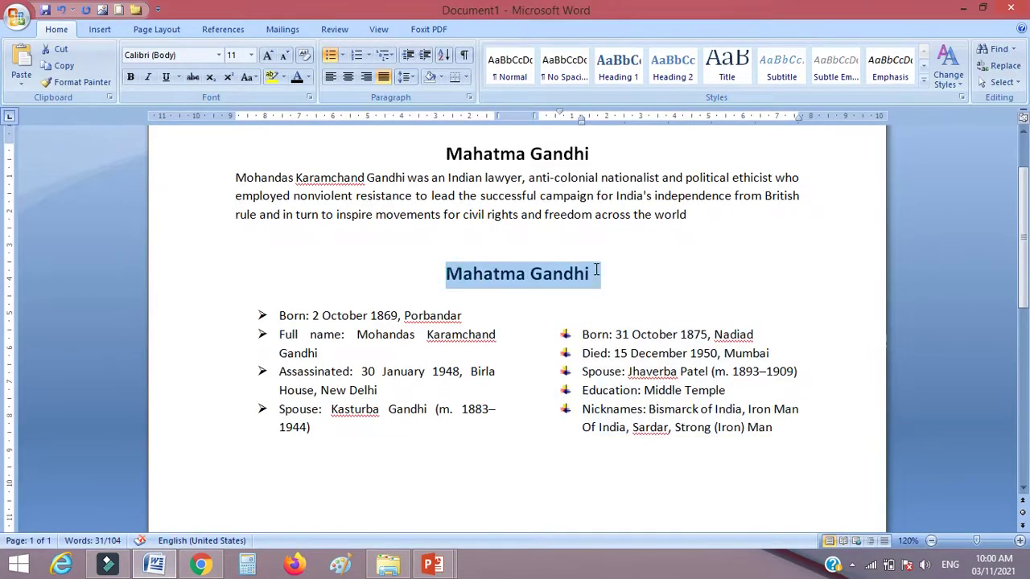
click(432, 563)
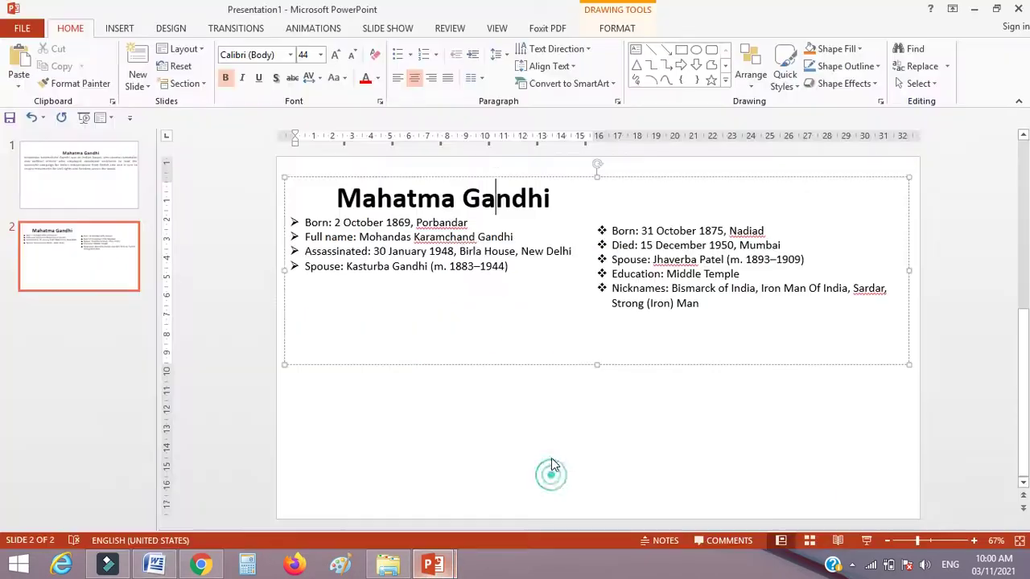
Select the Mahatma Gandhi title and try raising, then lowering, its list level
triple_click(578, 206)
click(473, 54)
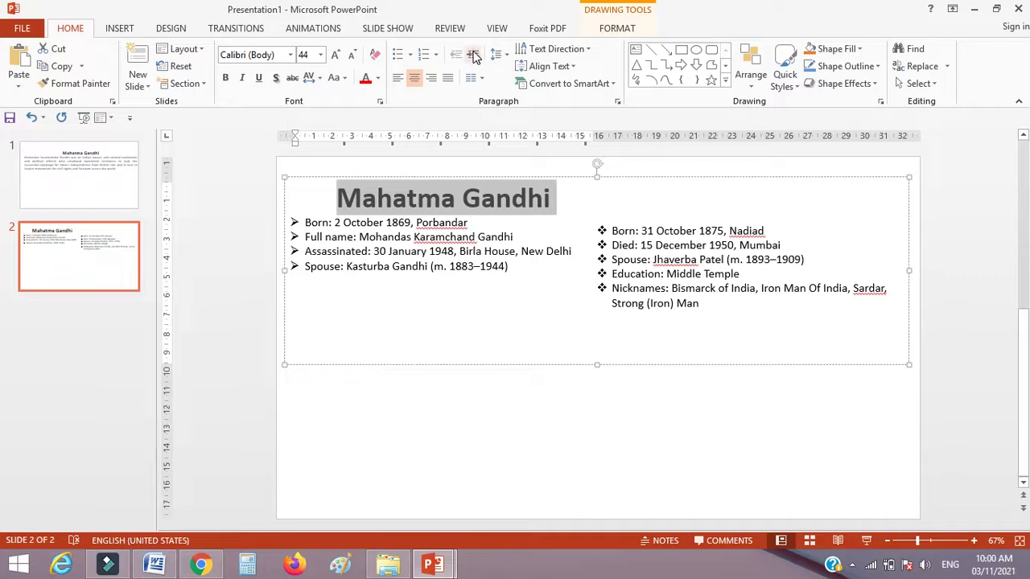
click(473, 54)
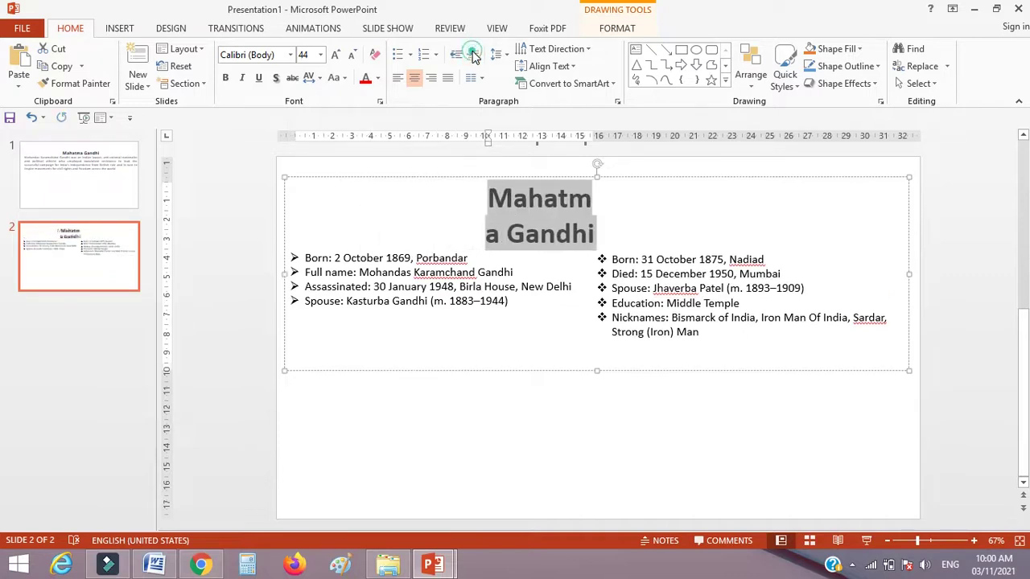
click(454, 56)
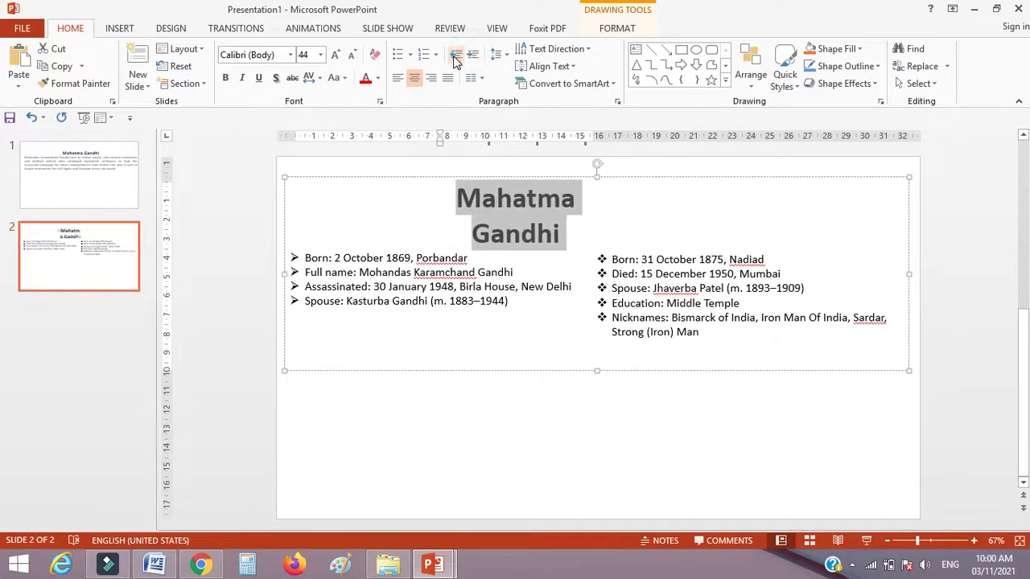
click(454, 57)
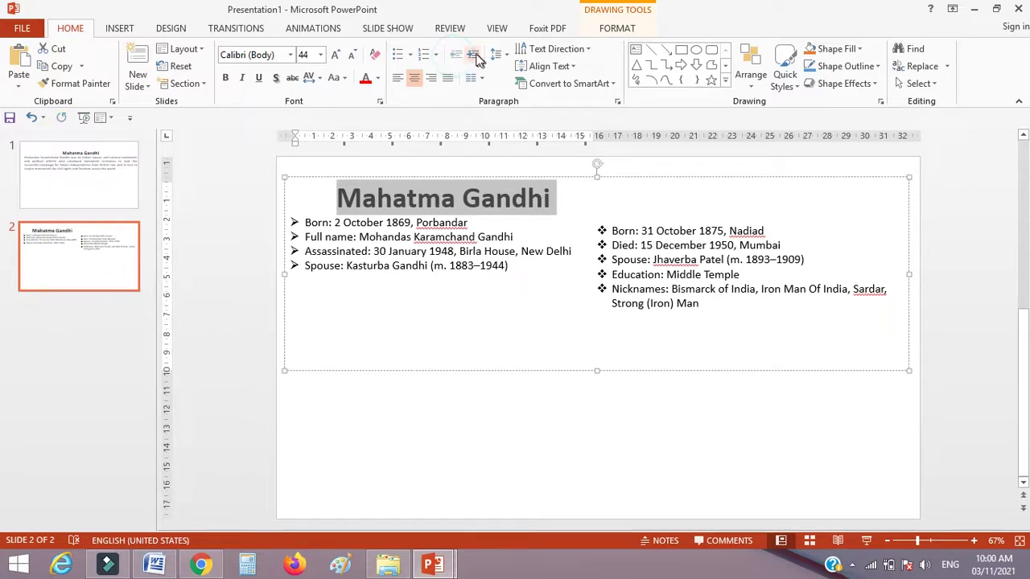
Push the title right and down onto its own line, then switch to Word
click(338, 197)
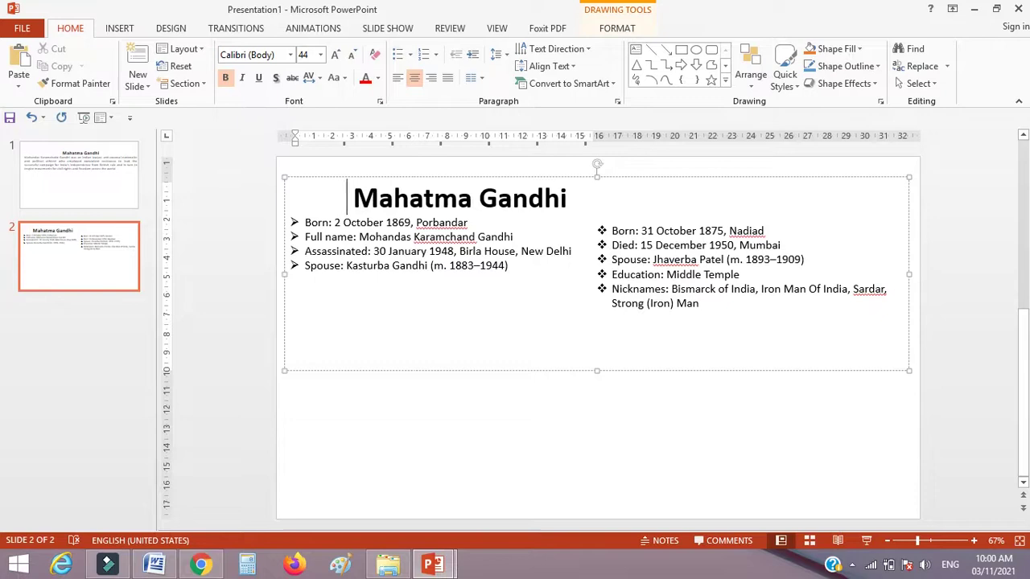
key(Return)
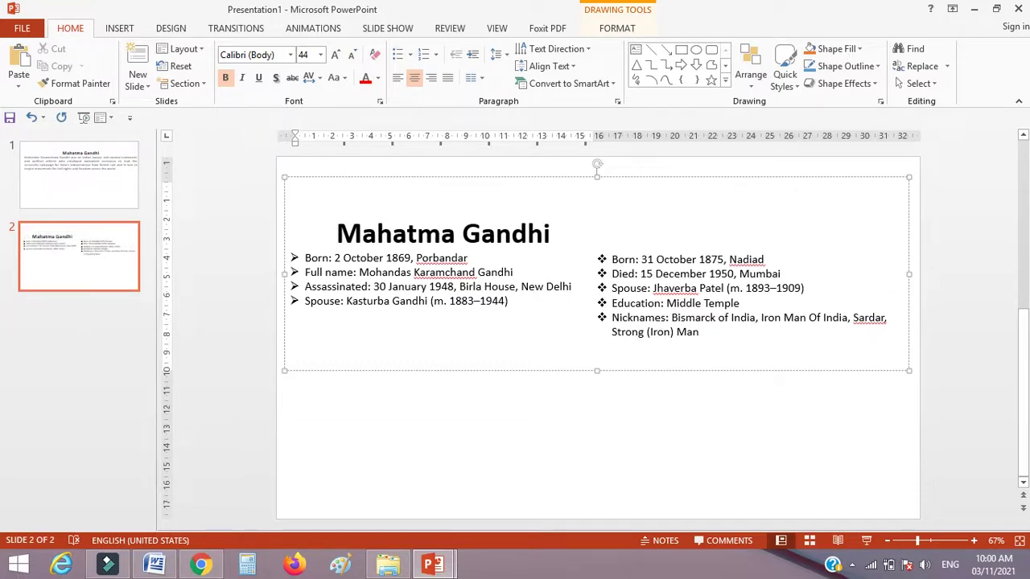
key(BackSpace)
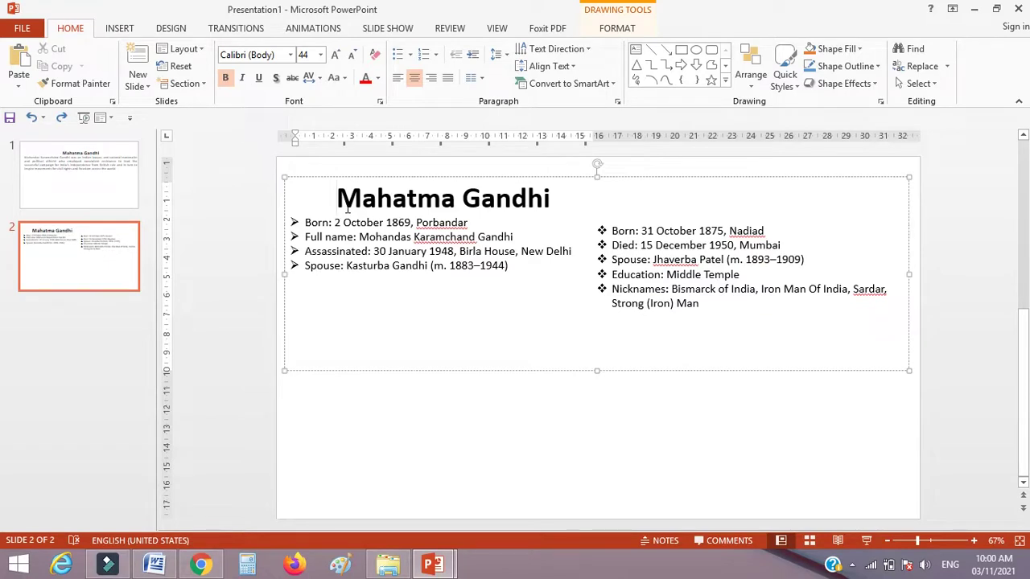
key(Return)
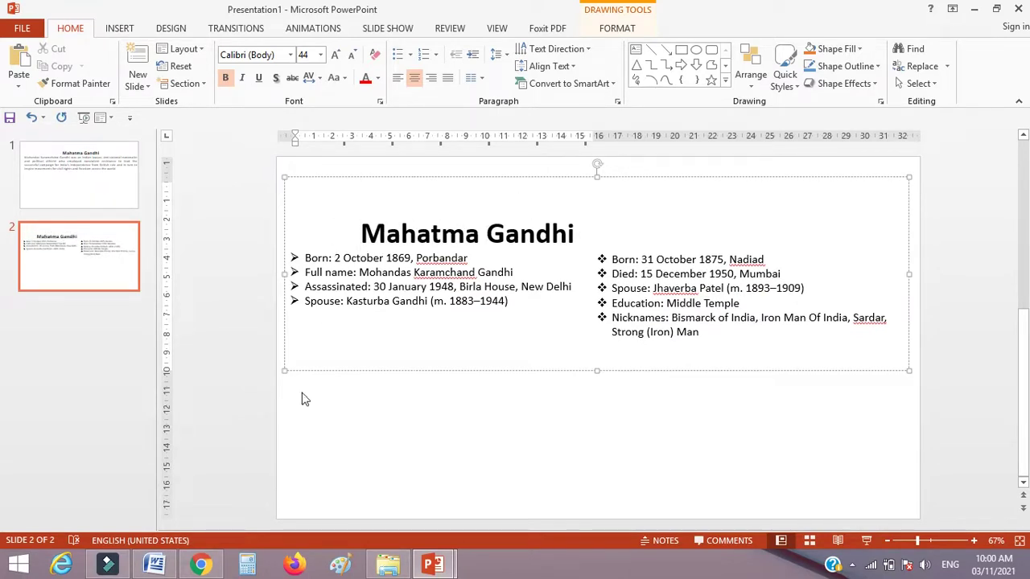
click(154, 565)
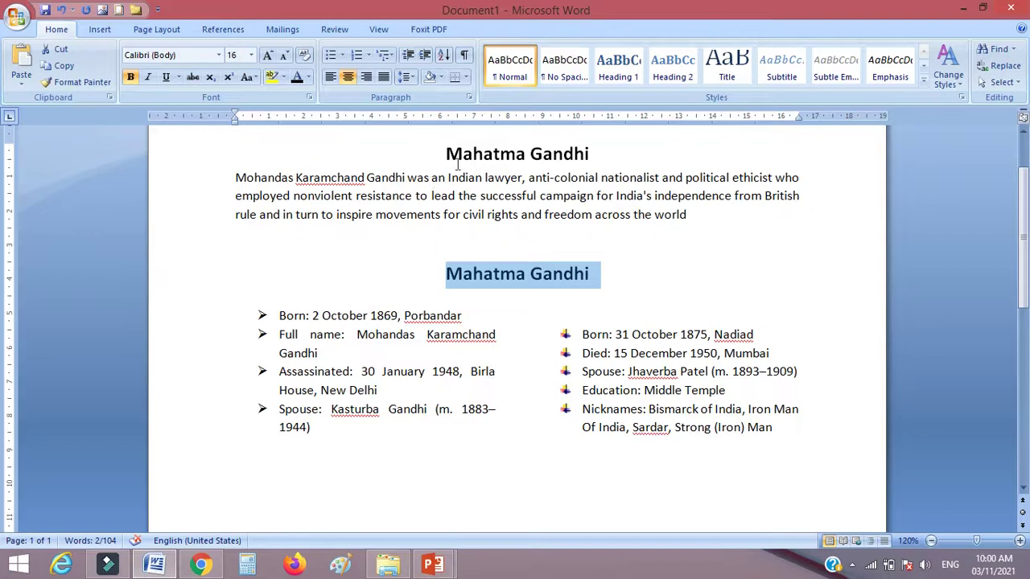
Select the top heading and its paragraph in Word, then return to PowerPoint
drag(453, 152, 700, 215)
key(ctrl+c)
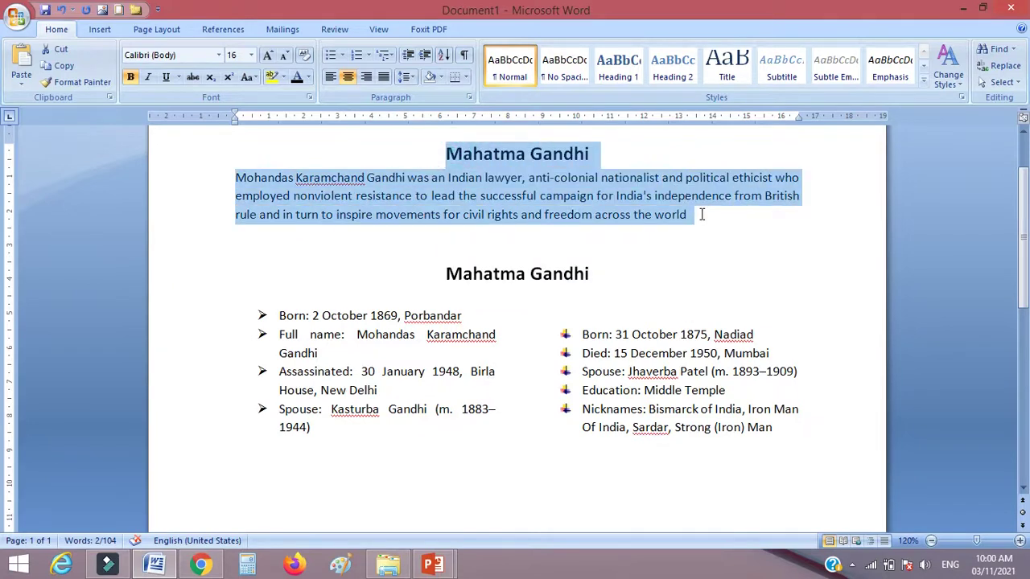
mouse_move(453, 569)
click(586, 495)
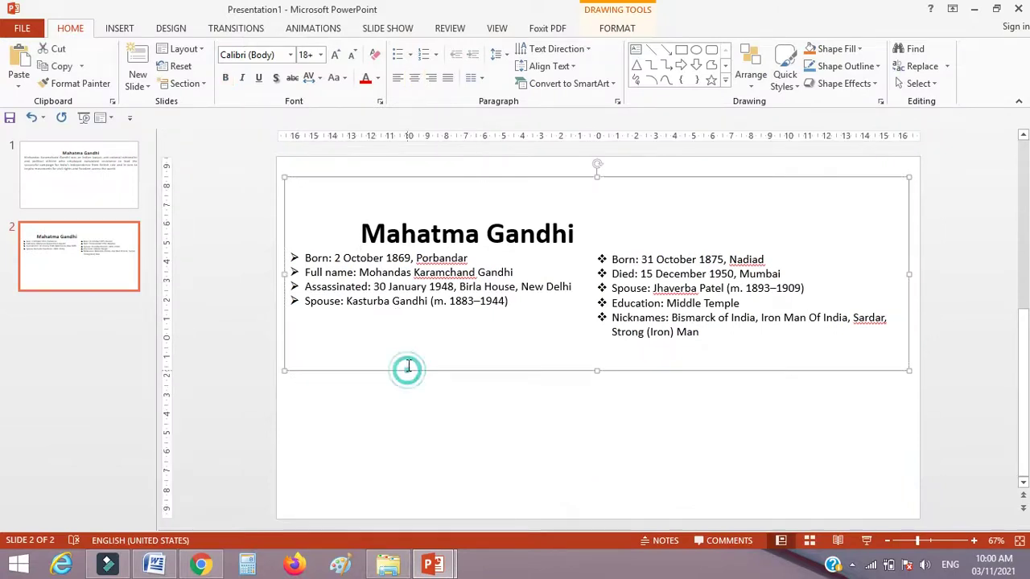
Select the Mahatma Gandhi title on slide 2 and delete it with its empty line
click(521, 235)
click(575, 235)
shift+click(340, 237)
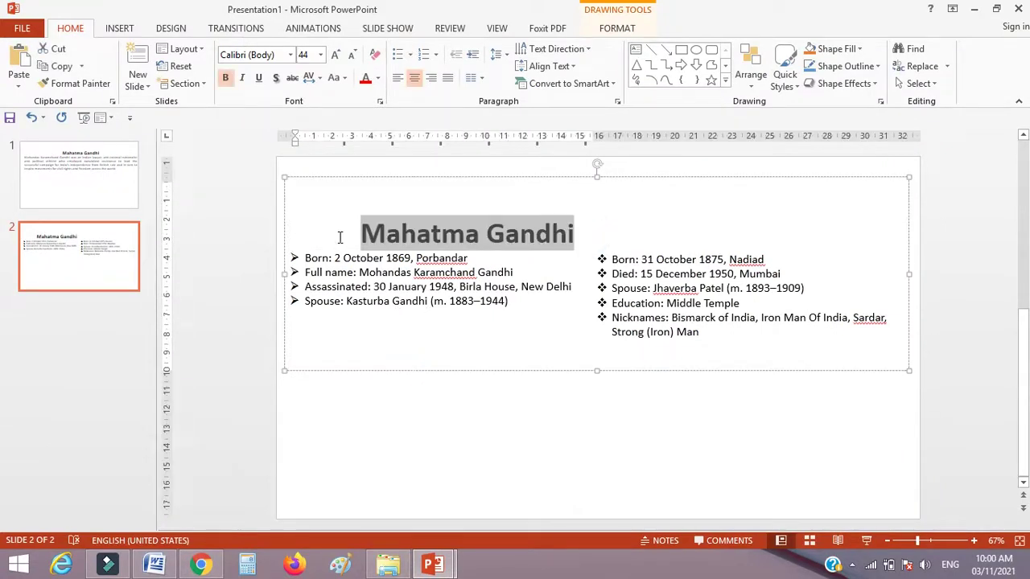
key(Delete)
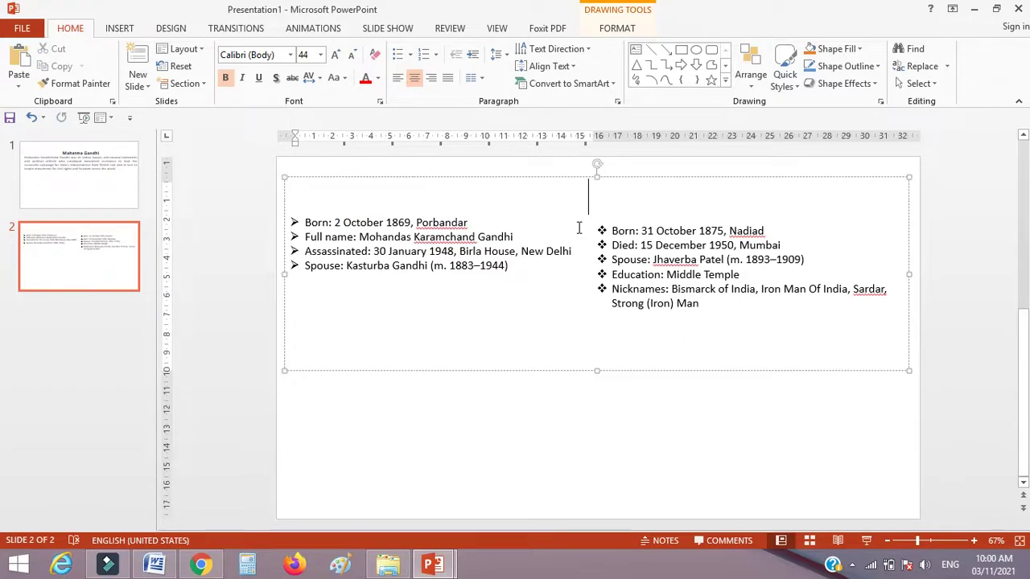
key(Delete)
key(Delete)
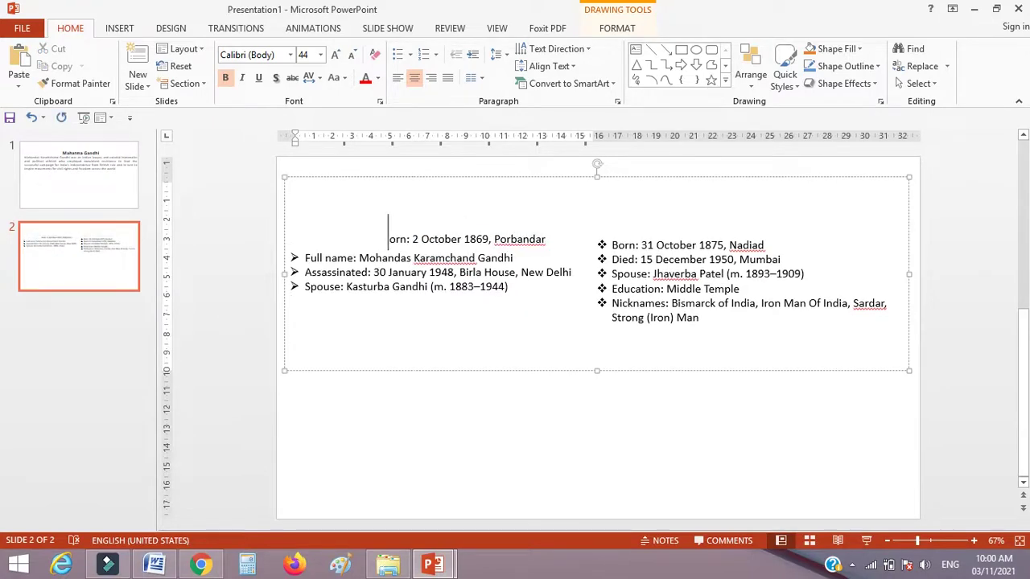
Undo the accidental deletion to restore the Born line's bullet and position
key(ctrl+z)
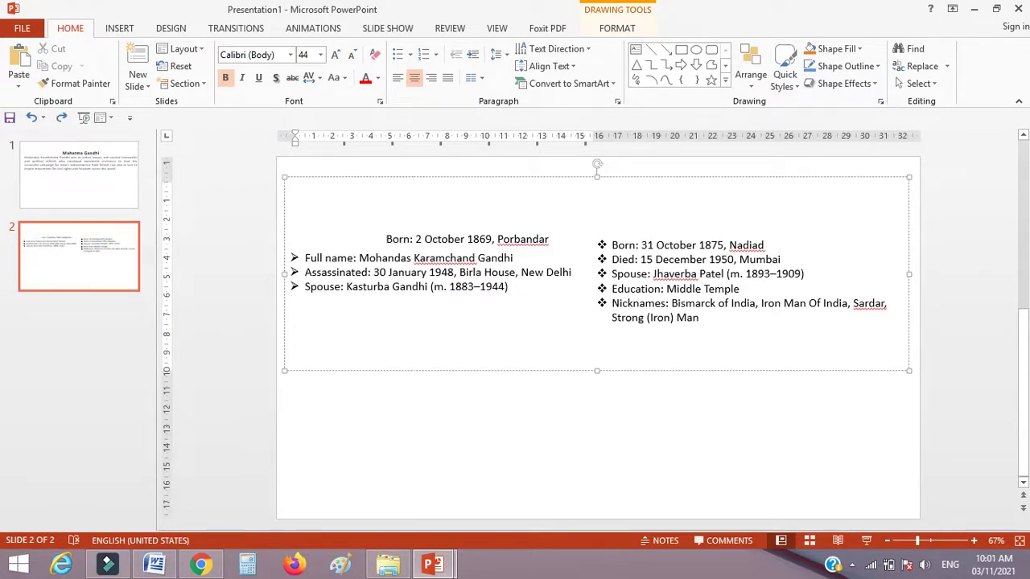
key(ctrl+z)
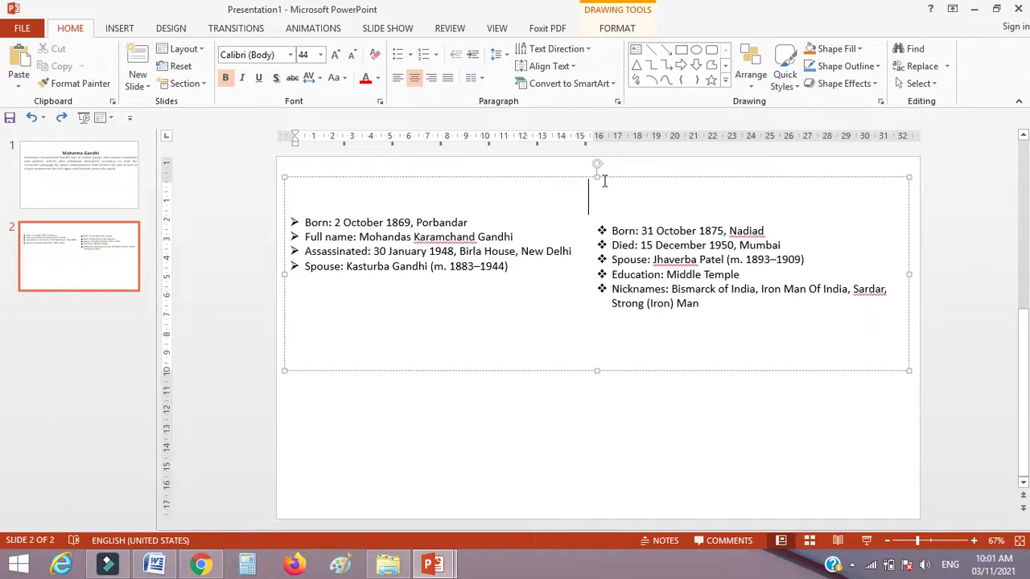
drag(597, 175, 52, 278)
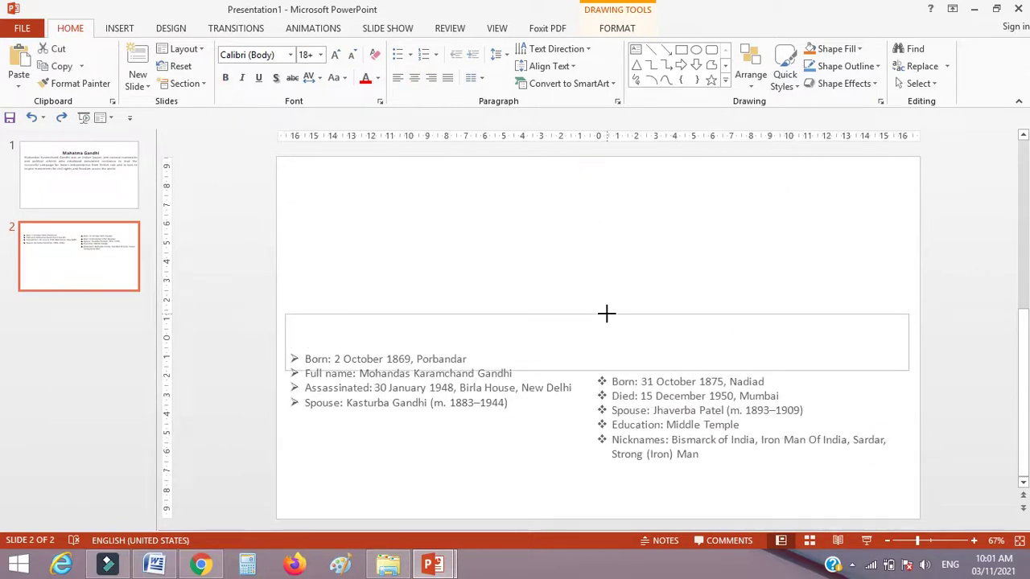
Delete slide 2 and add a new blank slide in its place
right_click(58, 268)
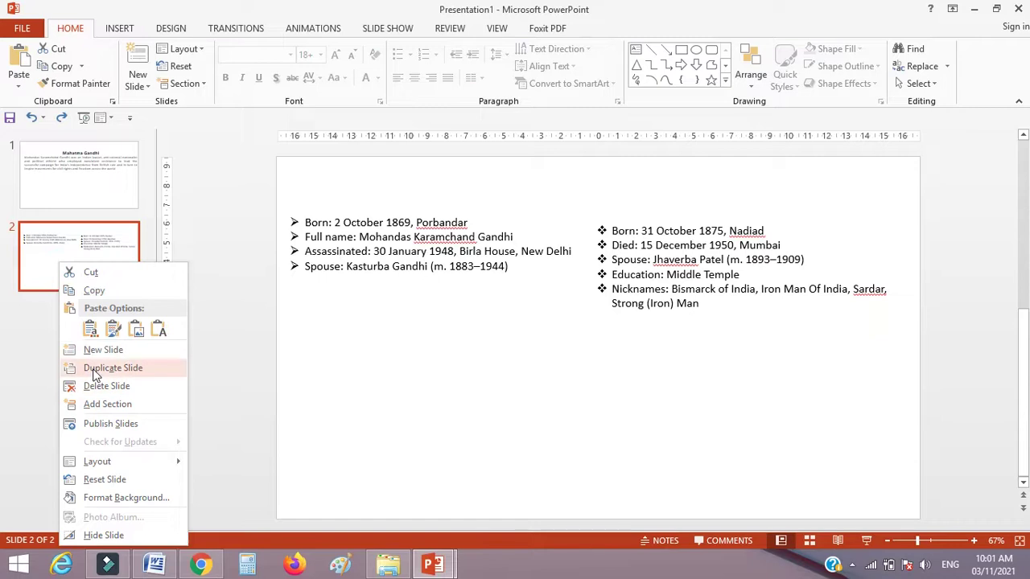
click(116, 387)
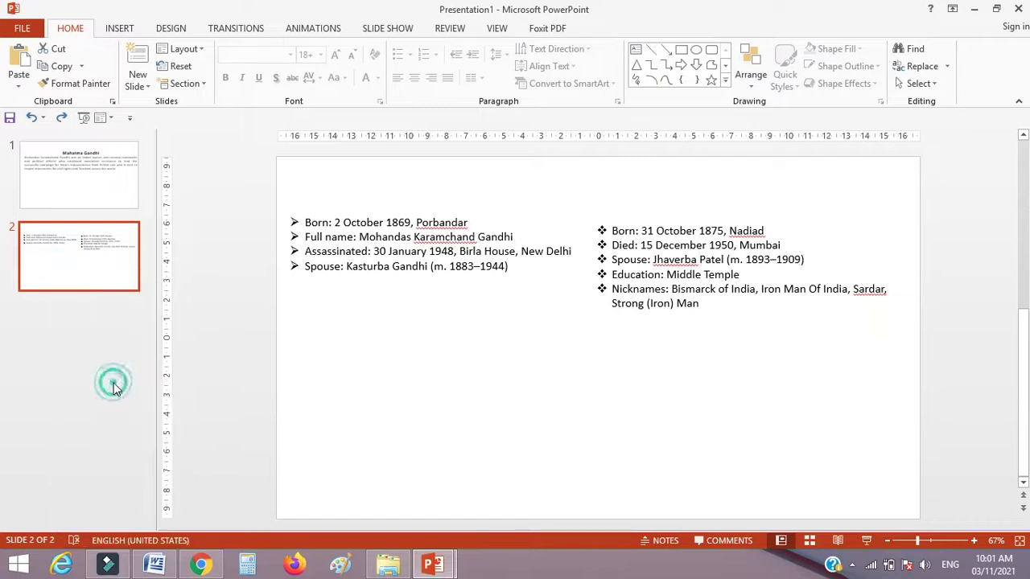
click(138, 55)
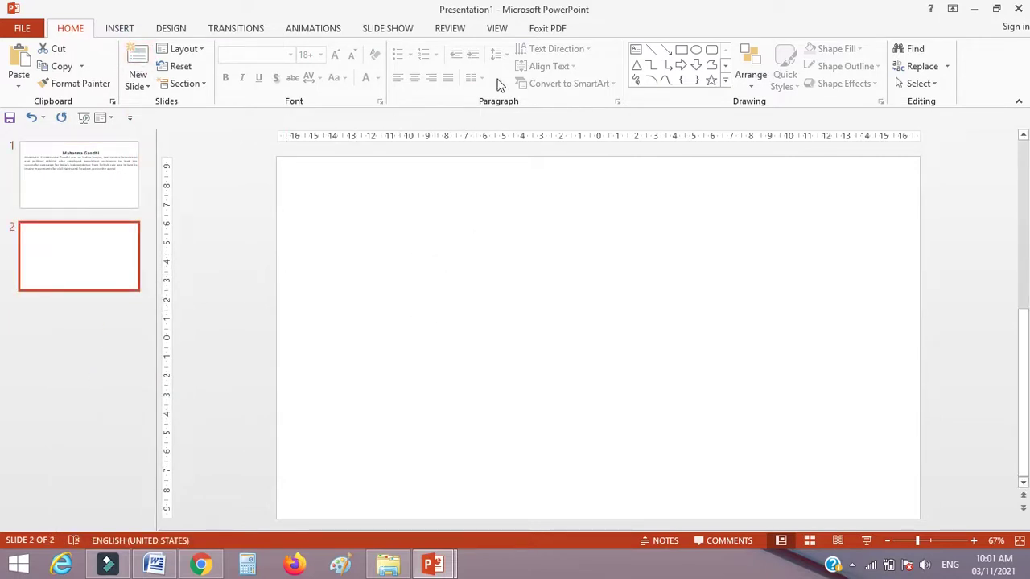
Draw a text box across the top of the slide and paste the Mahatma Gandhi heading
click(637, 51)
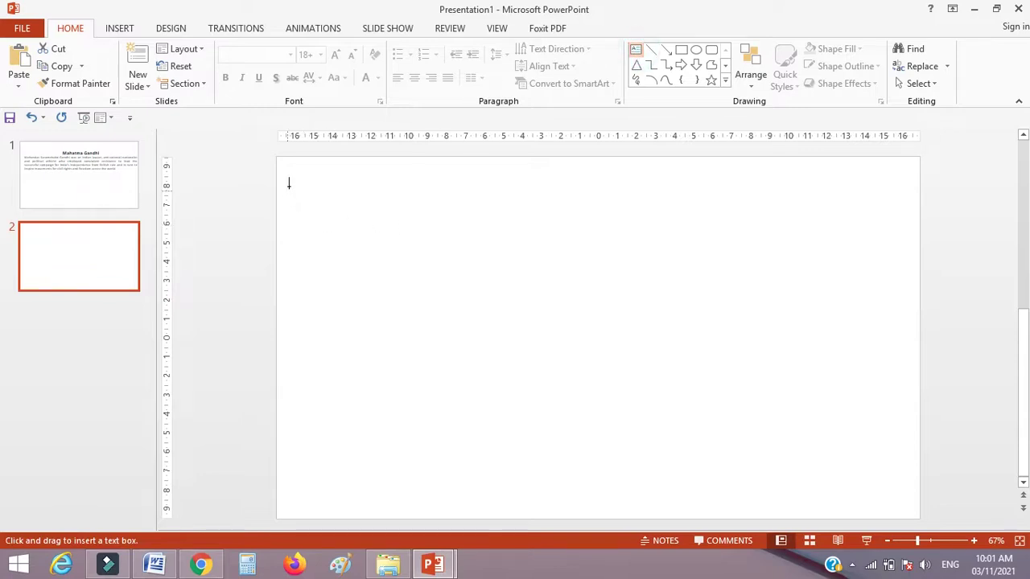
drag(285, 169, 911, 224)
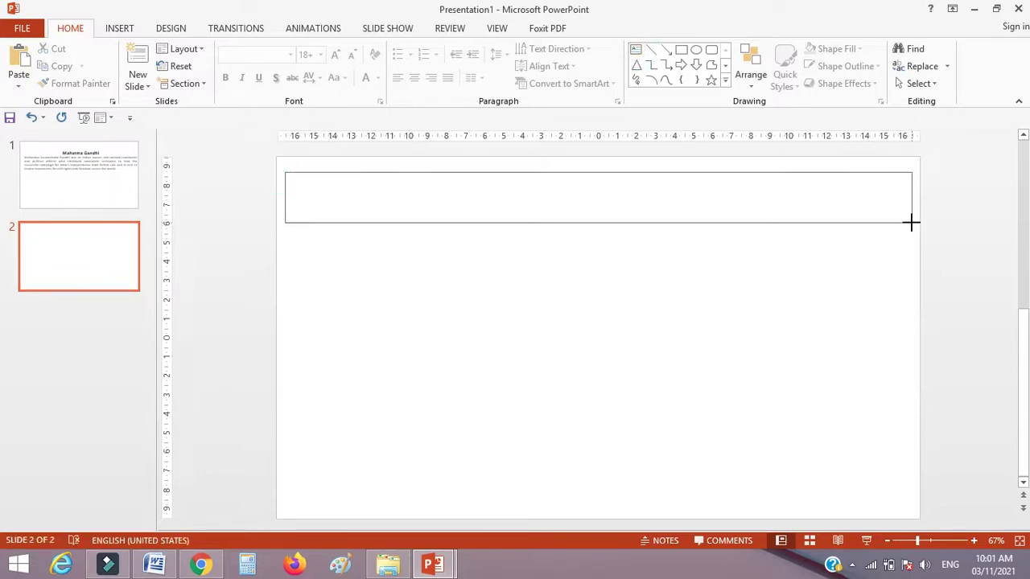
key(ctrl+v)
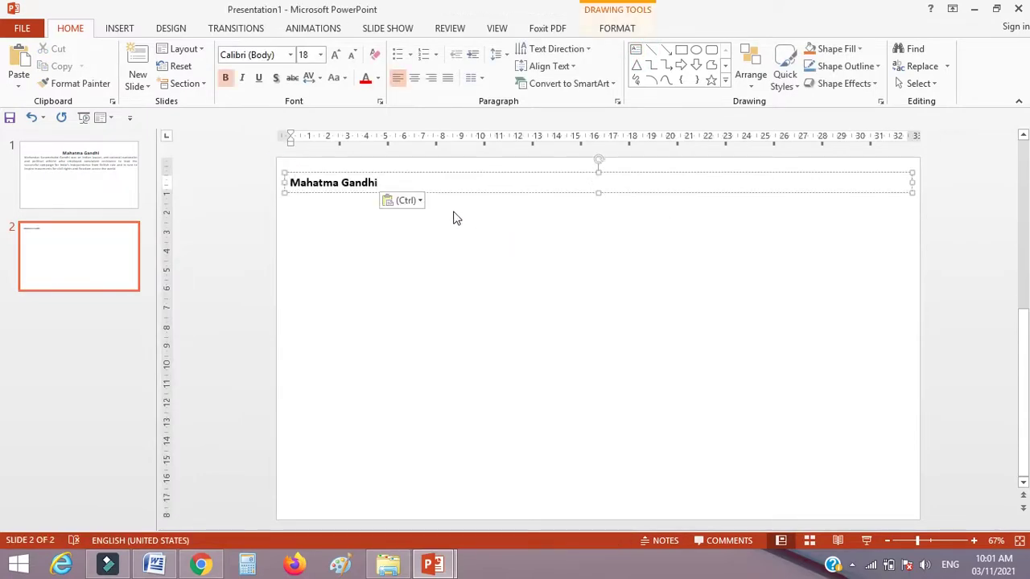
Center the heading and increase its font size to 44 pt
triple_click(330, 184)
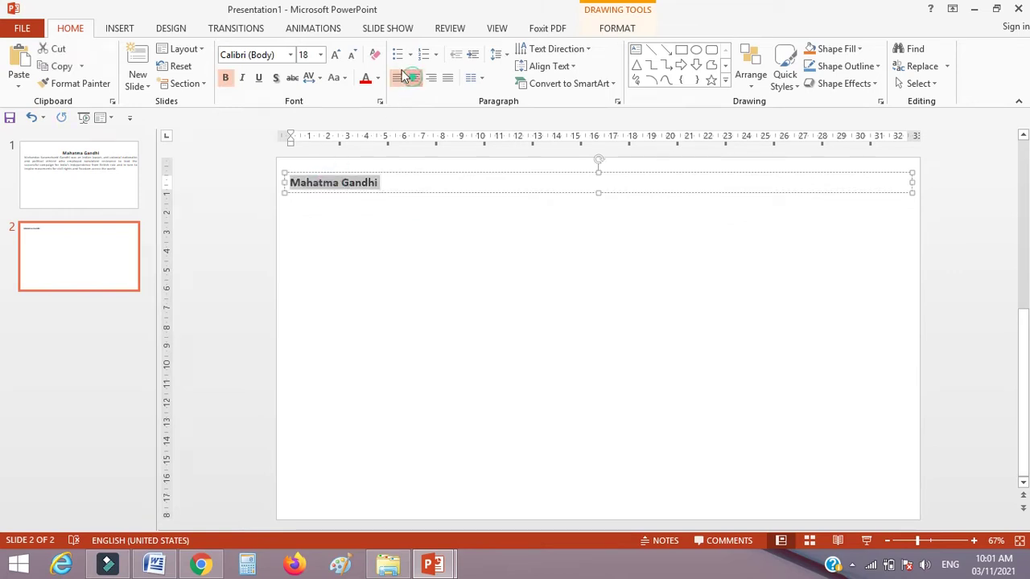
click(413, 78)
click(337, 54)
click(337, 55)
click(337, 55)
click(337, 54)
click(337, 55)
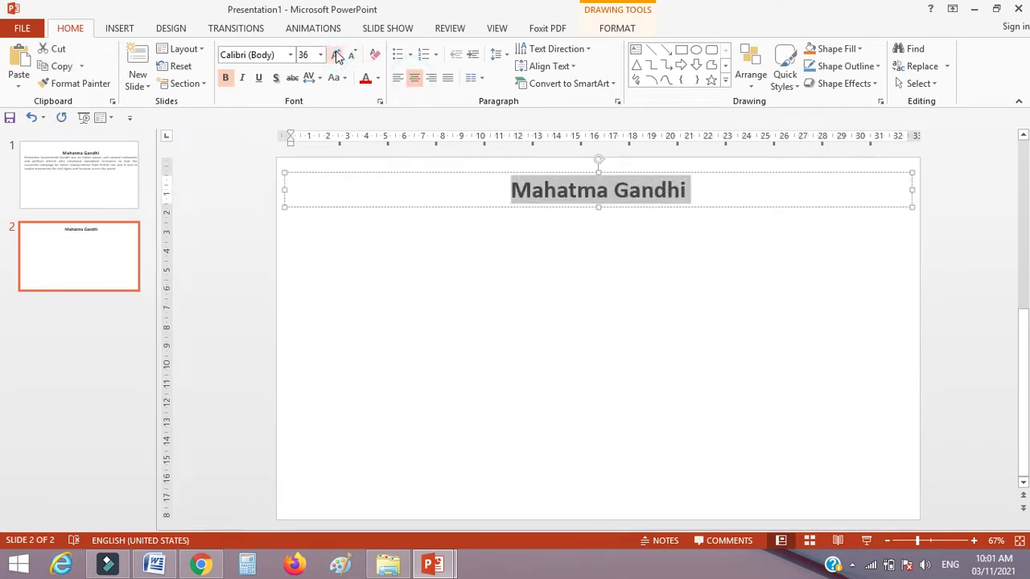
click(337, 54)
click(337, 54)
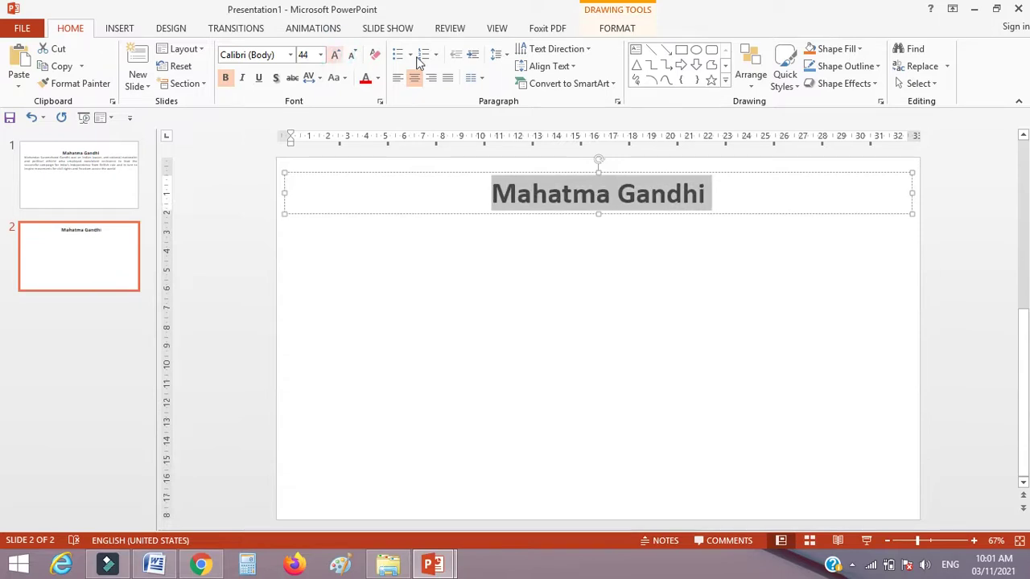
Select the fact list from Born to Strong (Iron) Man in Word and return to the slide
click(155, 565)
click(384, 390)
scroll(441, 464, down, 3)
scroll(442, 464, down, 2)
scroll(442, 464, up, 4)
drag(279, 273, 772, 385)
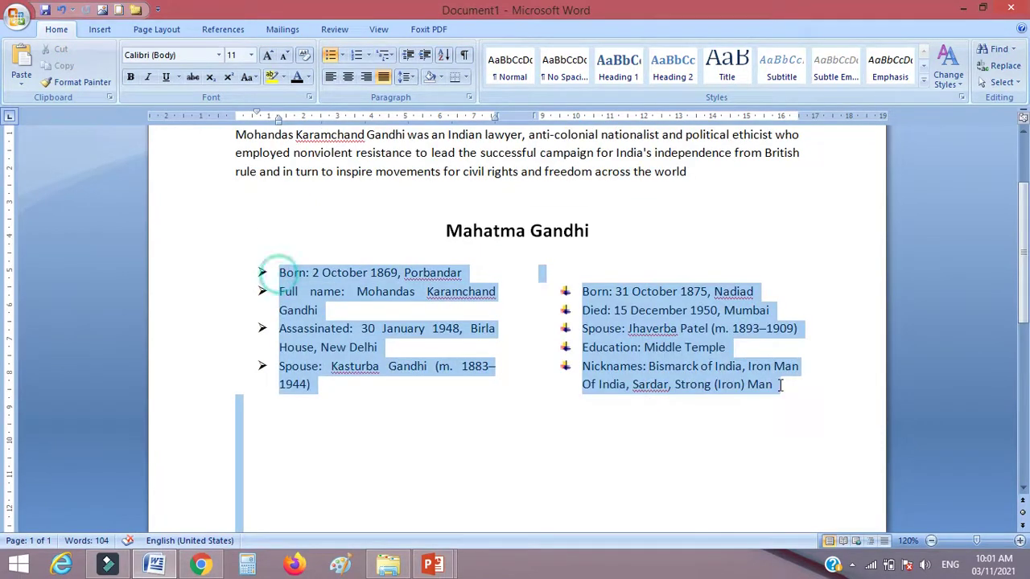
click(434, 565)
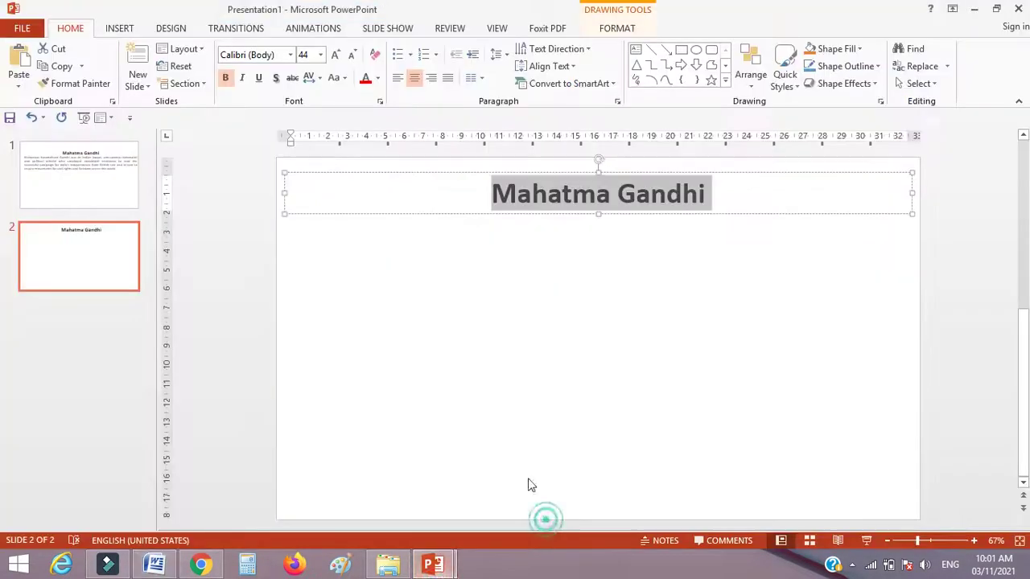
click(451, 294)
Draw a wide text box below the title and paste the fact list with a chosen paste format
click(635, 51)
drag(295, 228, 905, 472)
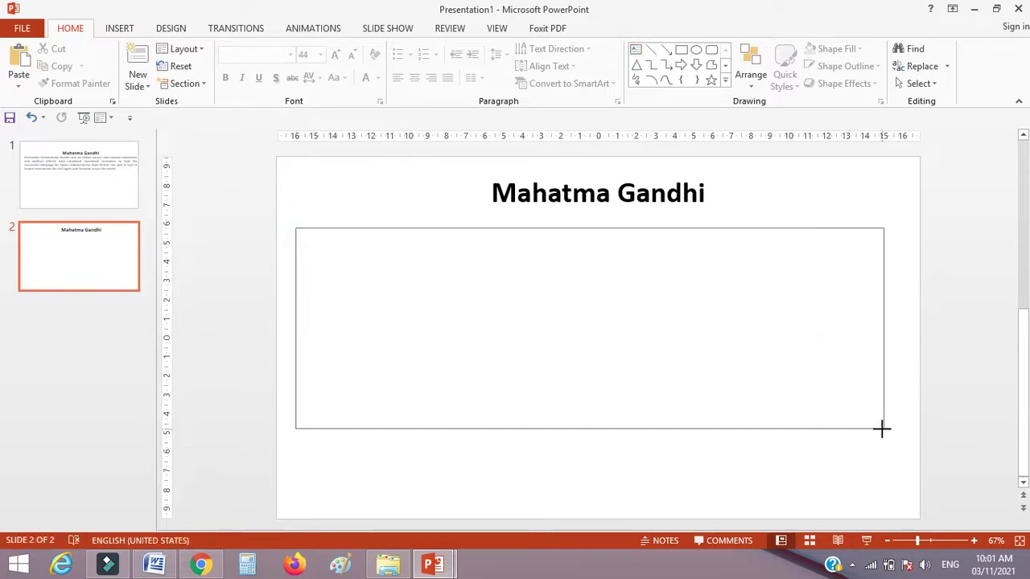
key(ctrl+v)
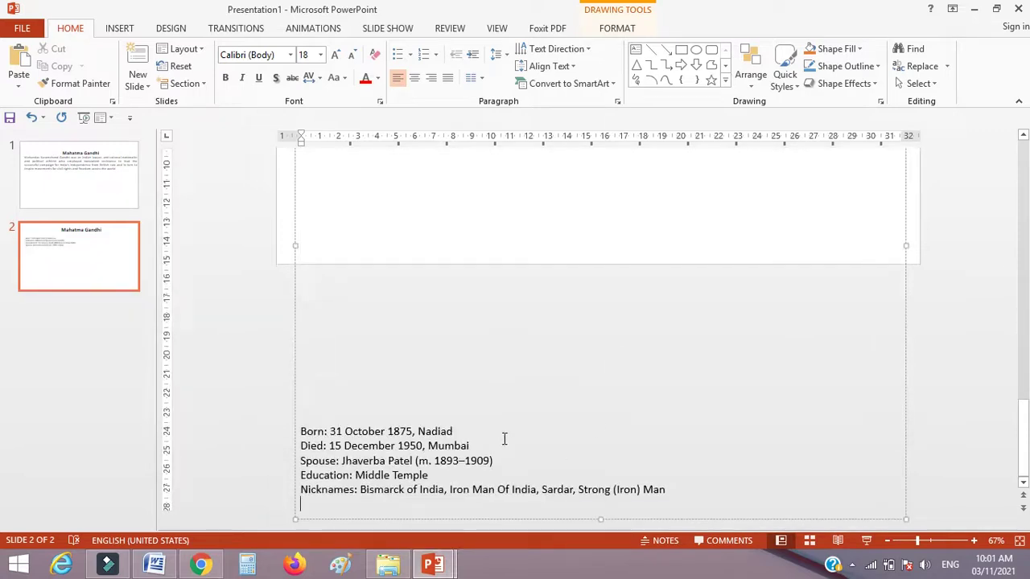
click(331, 521)
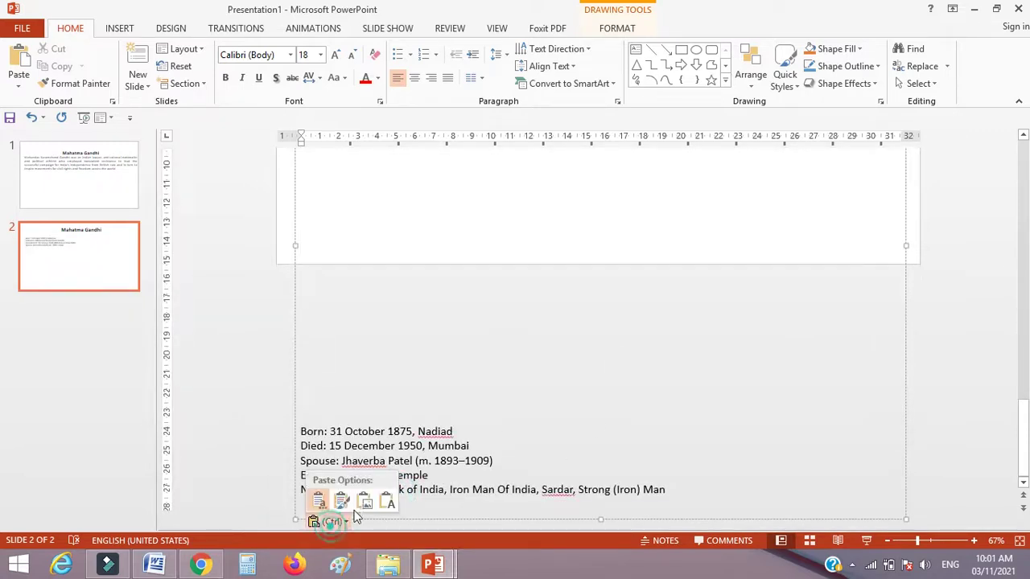
click(387, 503)
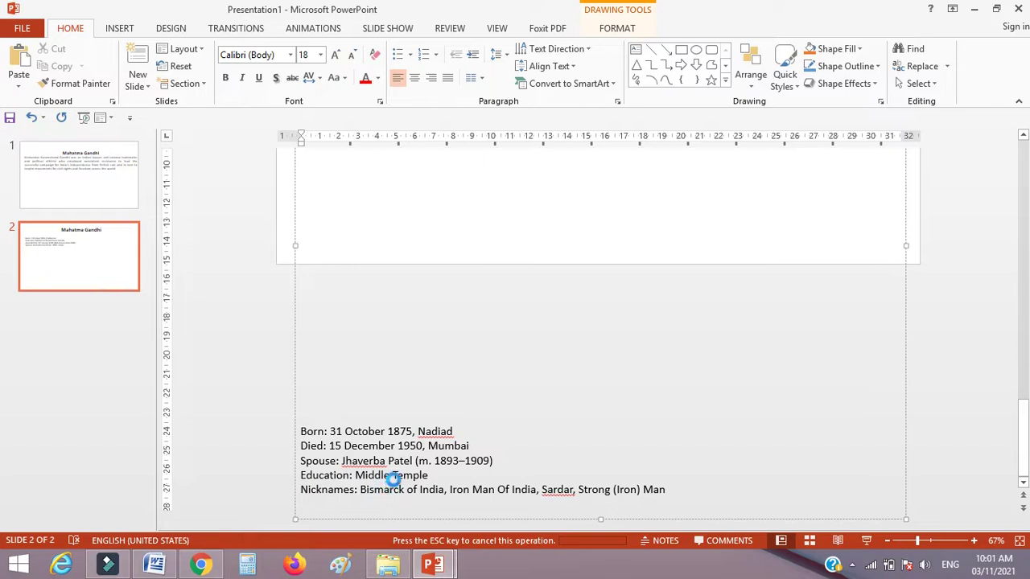
Delete the stray bullet glyphs and tabs before Born and the following lines
scroll(413, 488, up, 5)
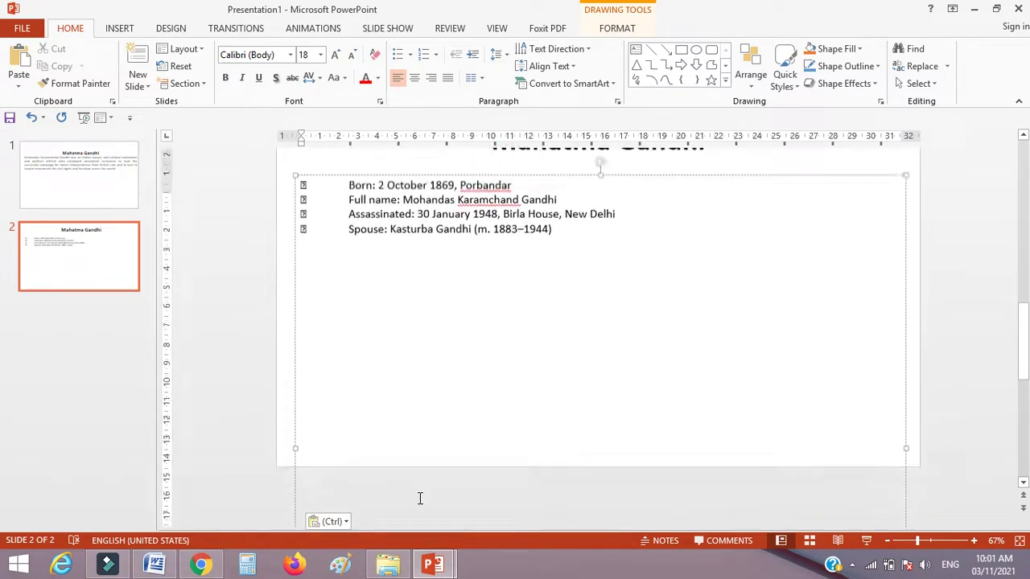
drag(346, 219, 288, 224)
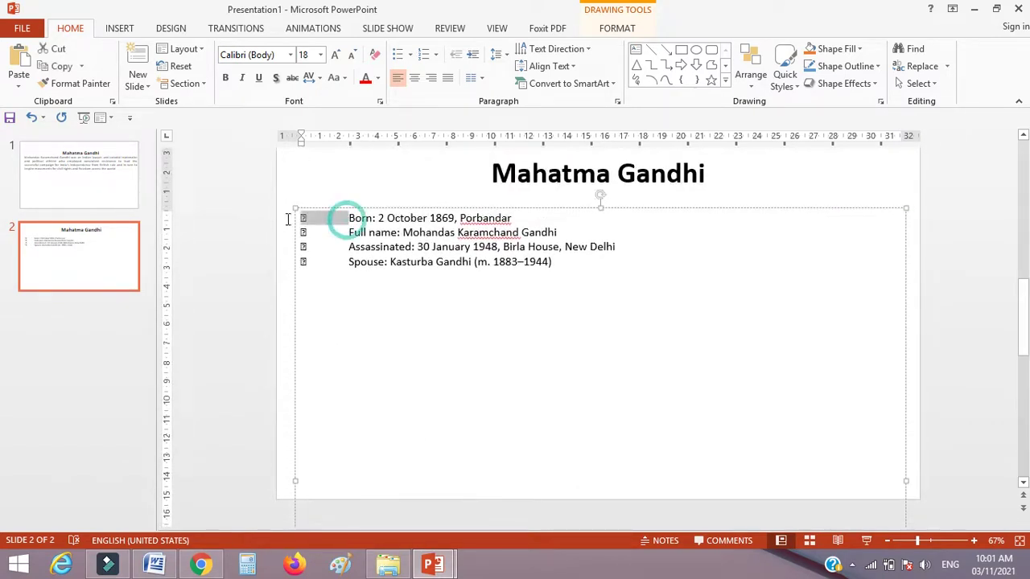
key(Delete)
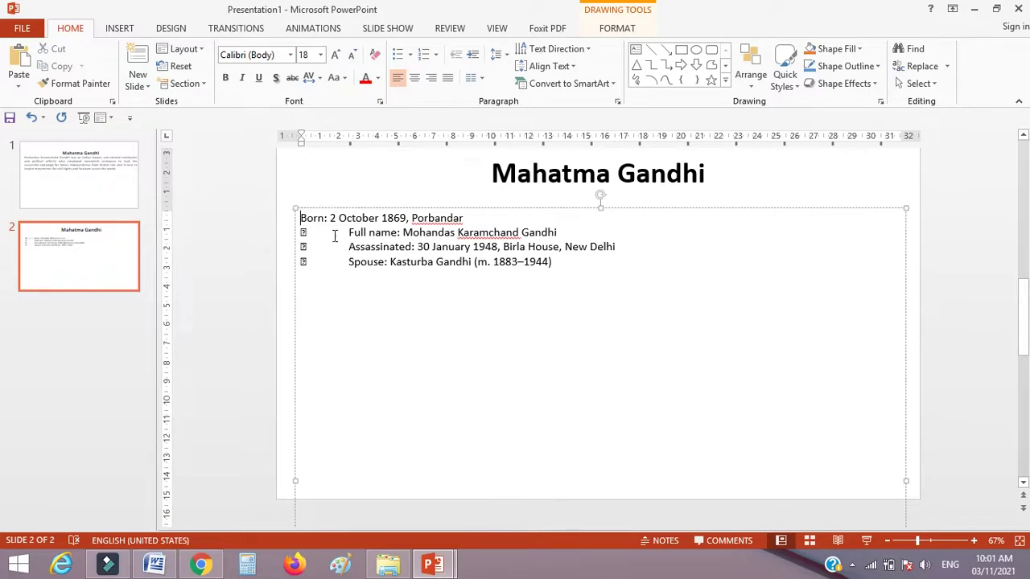
mouse_move(349, 234)
mouse_down()
mouse_move(297, 237)
mouse_move(299, 251)
mouse_move(250, 257)
mouse_up()
key(Delete)
key(Delete)
key(Delete)
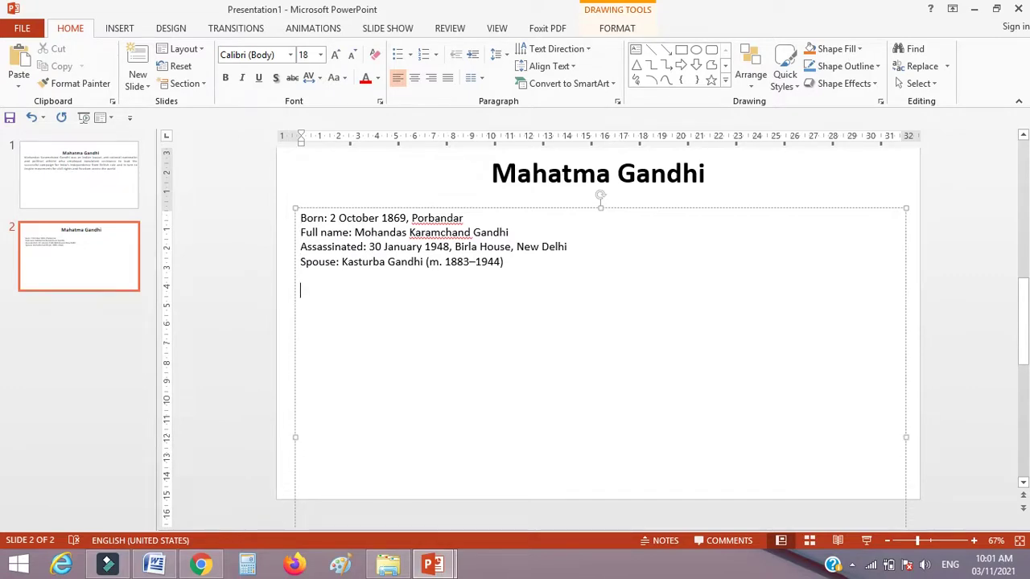
Paste the second group of fact lines and remove the indents before Born, Died, Spouse, Education and Nicknames
key(ctrl+v)
drag(345, 310, 259, 310)
key(BackSpace)
mouse_move(348, 324)
mouse_down()
mouse_move(300, 325)
mouse_move(281, 358)
mouse_up()
key(BackSpace)
key(BackSpace)
drag(350, 358, 228, 362)
click(322, 358)
key(BackSpace)
drag(347, 368, 300, 368)
key(BackSpace)
click(303, 295)
key(BackSpace)
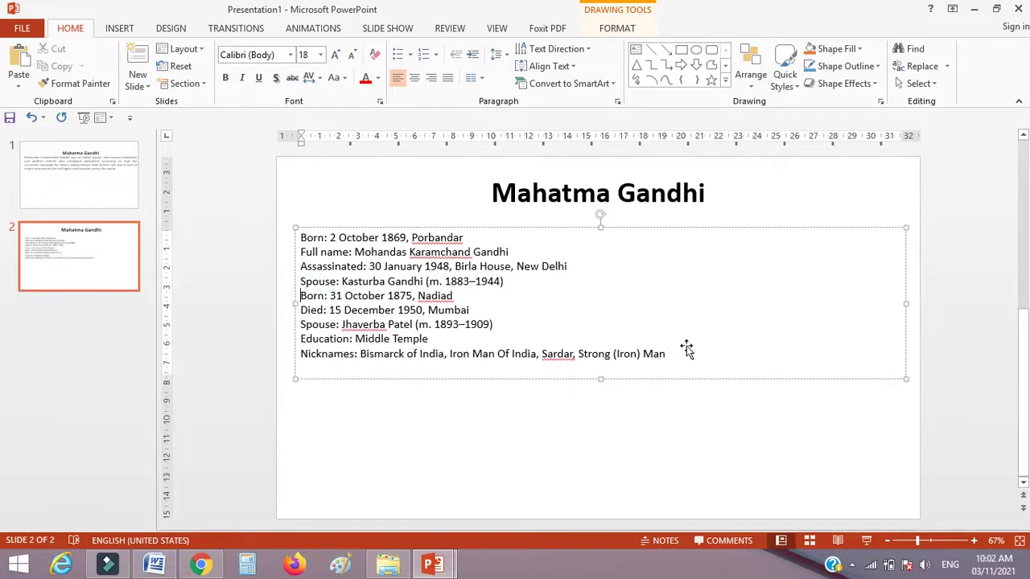
Lay all nine fact lines out in Two Columns, leaving them without bullets
click(665, 354)
drag(665, 354, 299, 235)
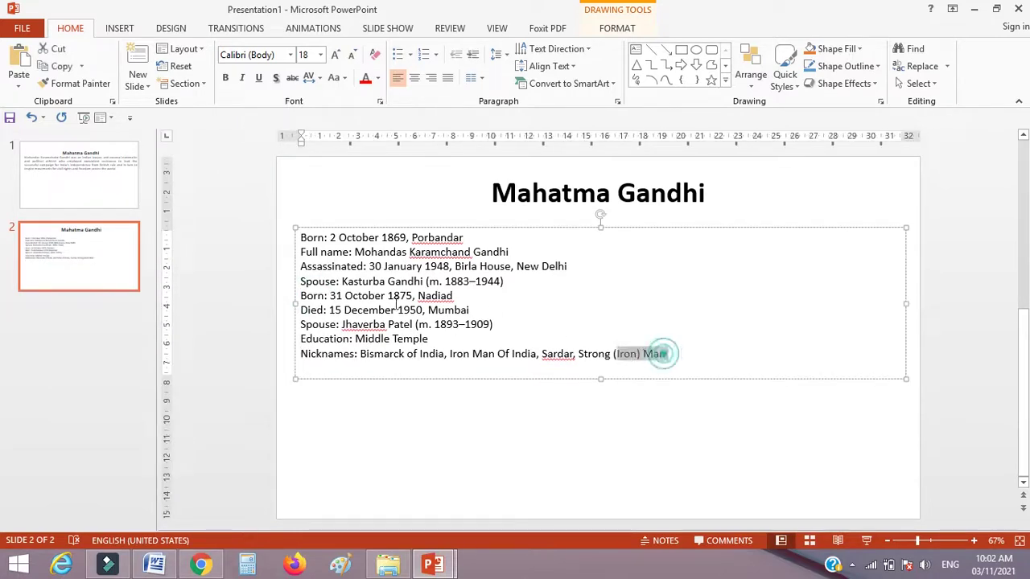
click(396, 54)
click(396, 55)
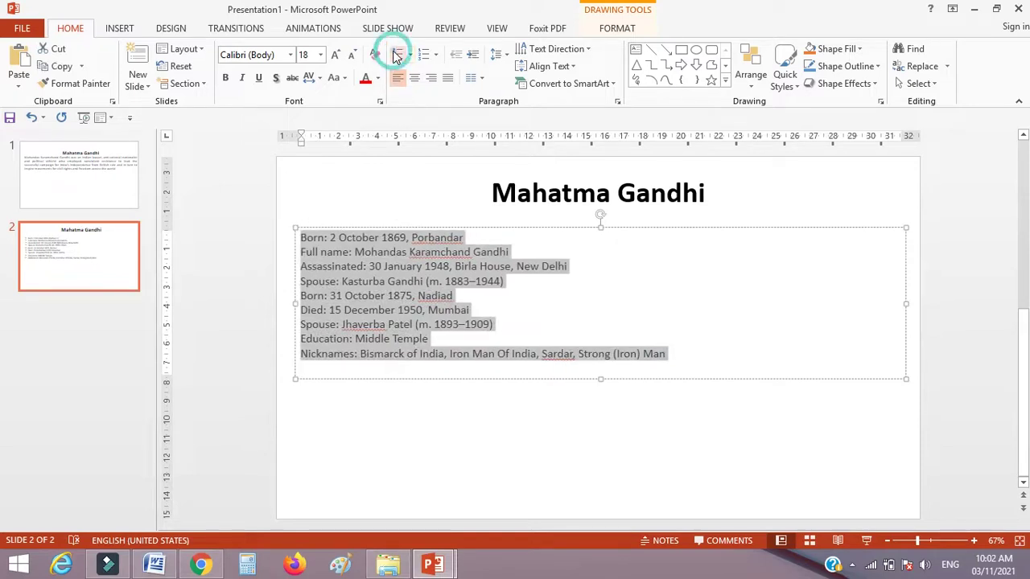
click(481, 79)
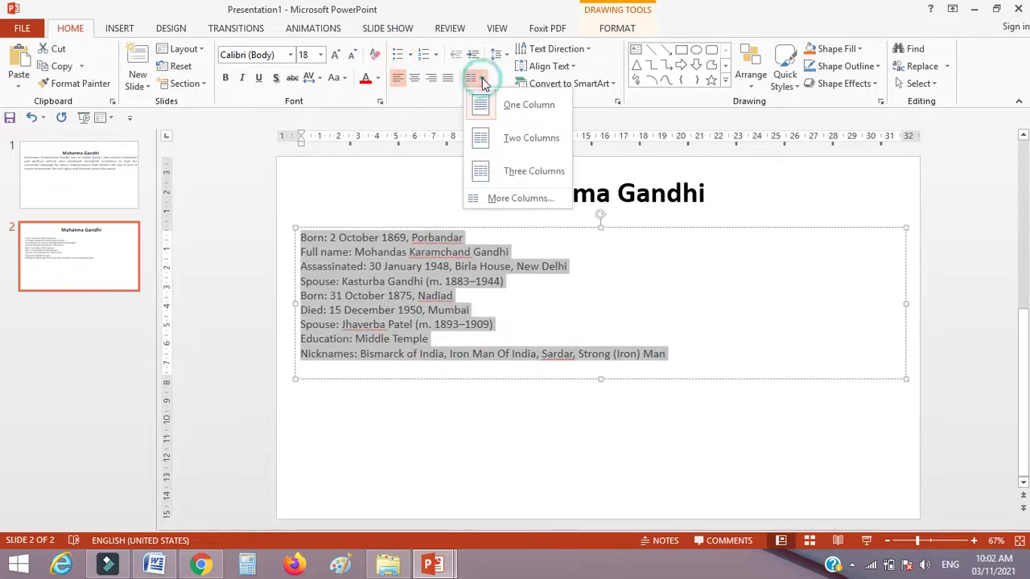
click(505, 139)
click(492, 300)
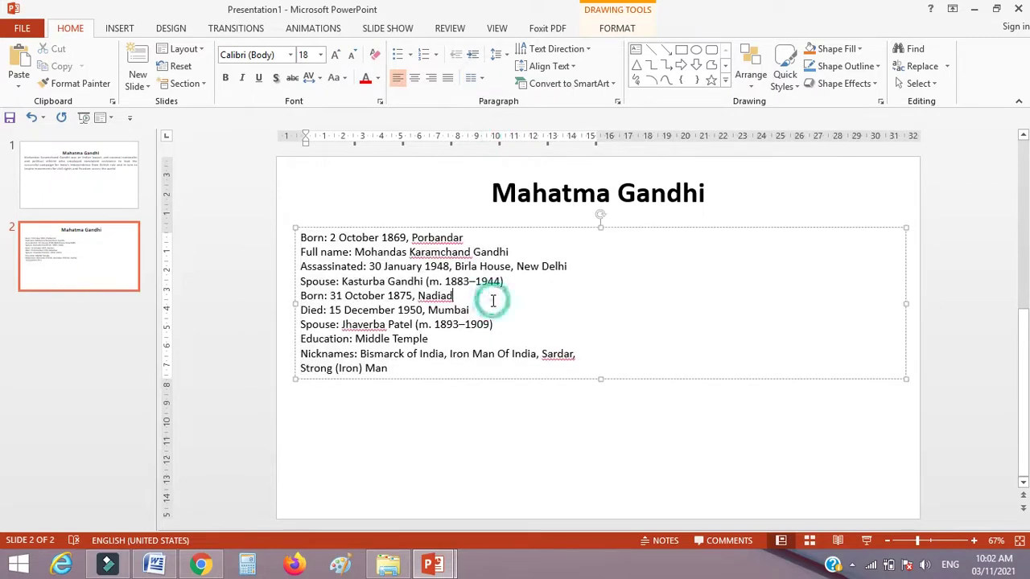
Add line breaks after Nadiad to push the Died line into the right column
click(519, 283)
click(456, 296)
key(Return)
key(Return)
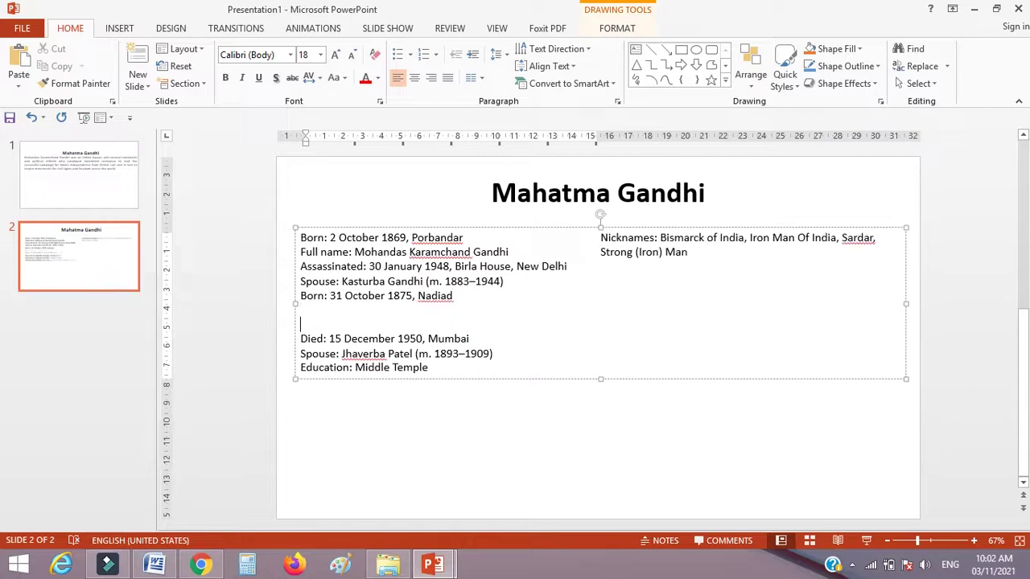
key(Return)
key(Return)
key(Return)
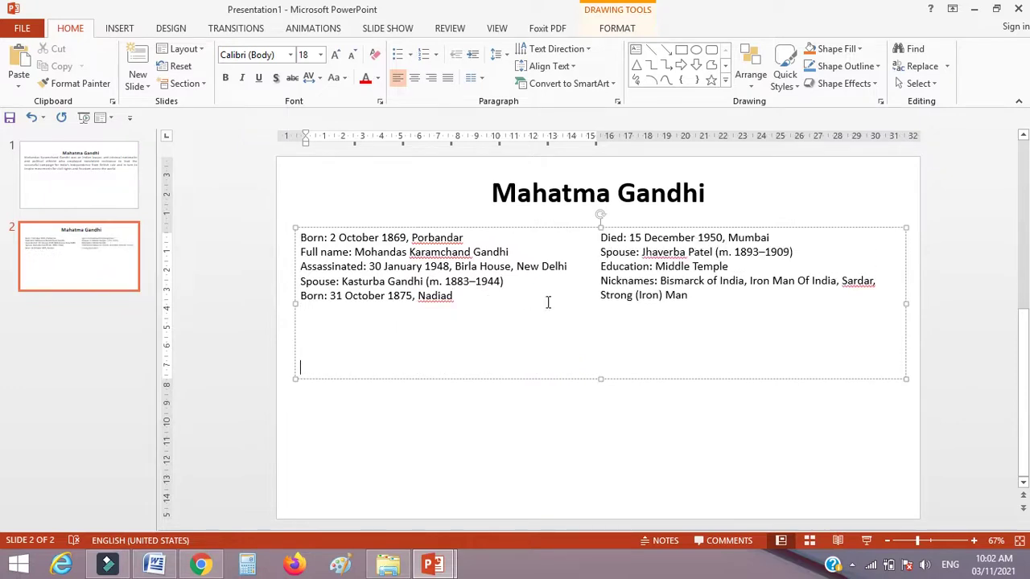
Give the five left-column lines arrow bullets
drag(498, 298, 300, 235)
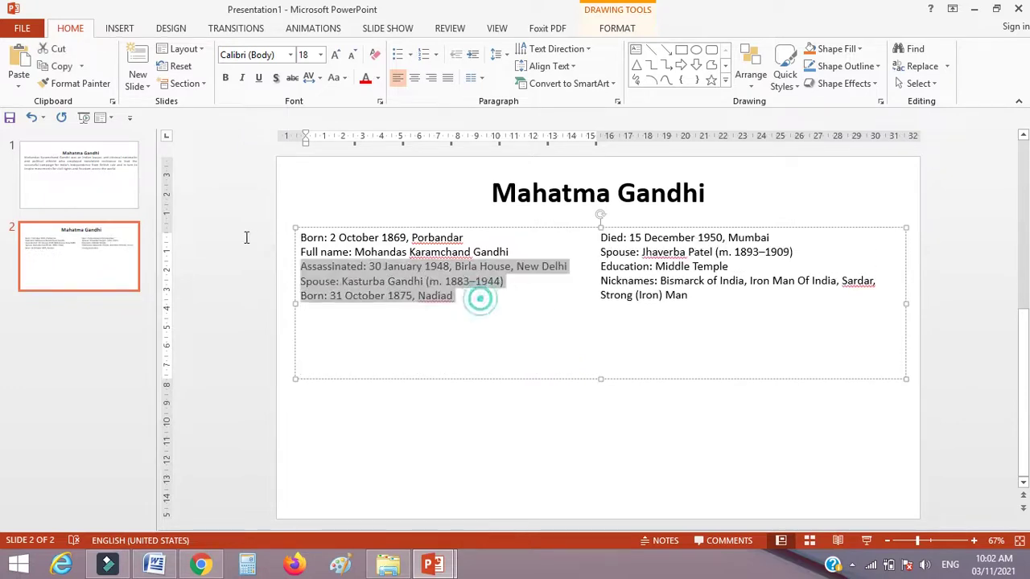
click(409, 55)
click(426, 223)
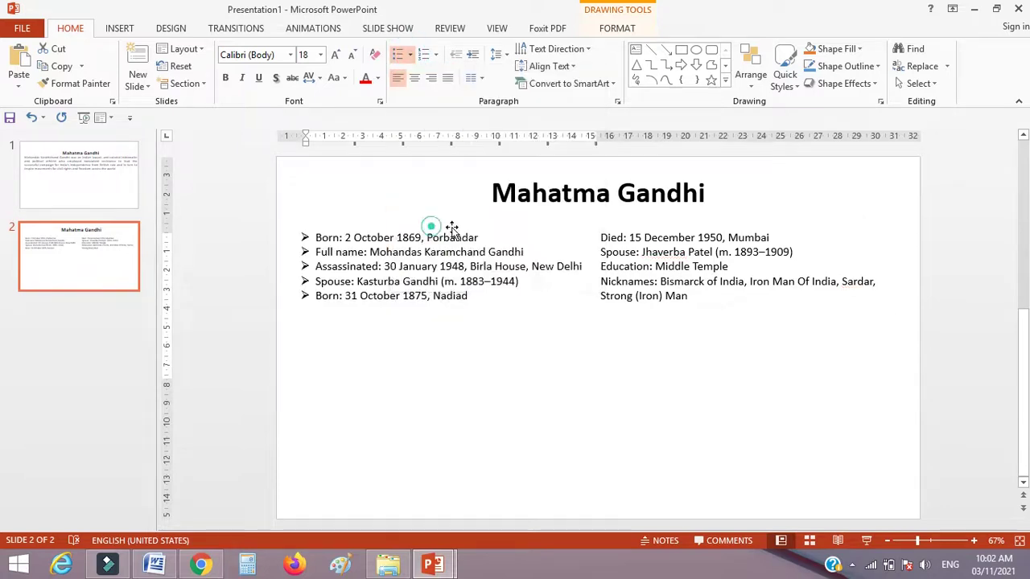
Apply a custom open-book symbol bullet to the fact lines across both columns
drag(712, 301, 605, 250)
click(602, 241)
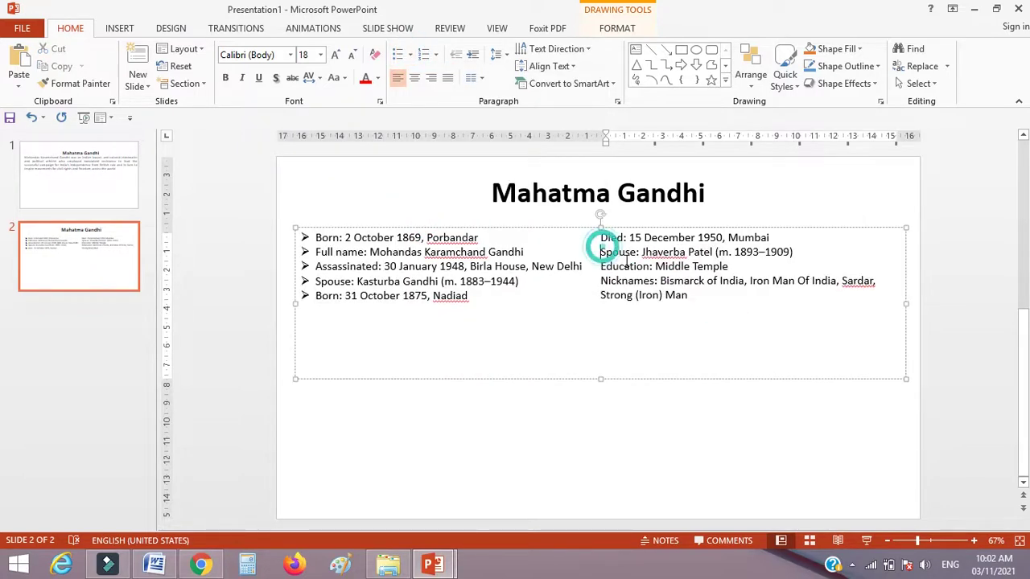
drag(694, 302, 600, 234)
click(675, 277)
drag(659, 281, 706, 299)
drag(614, 236, 602, 236)
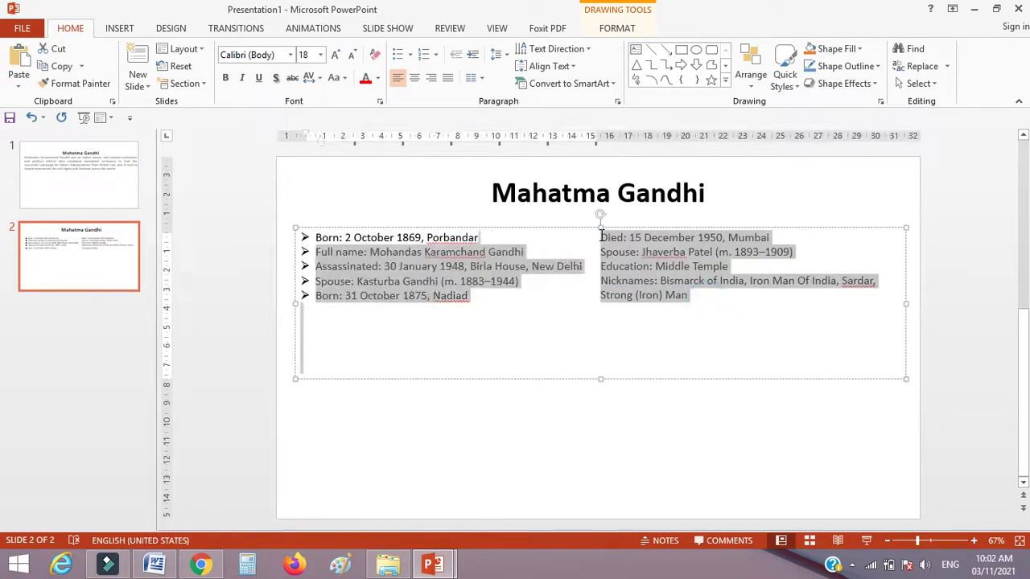
click(409, 54)
click(471, 275)
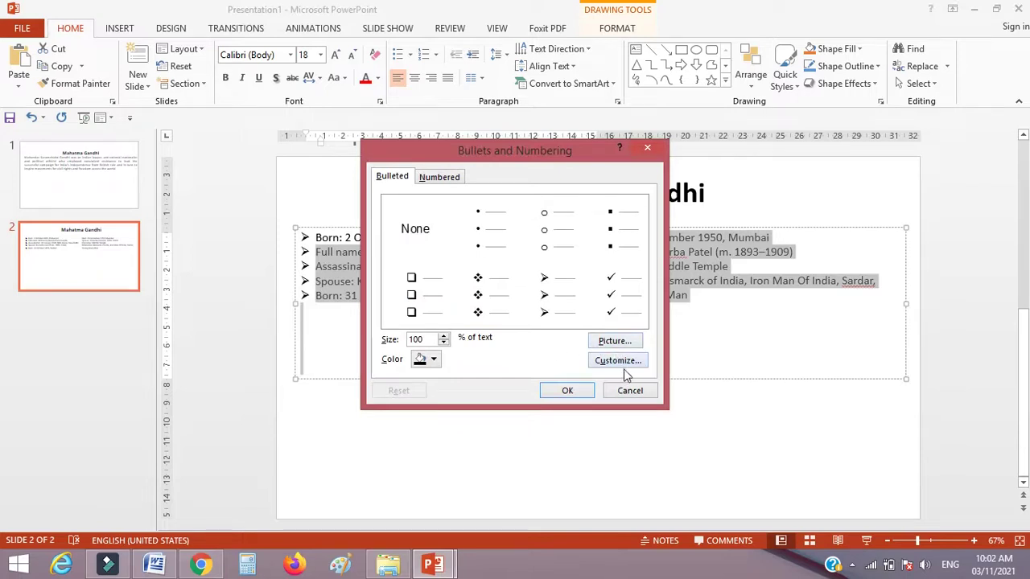
click(619, 364)
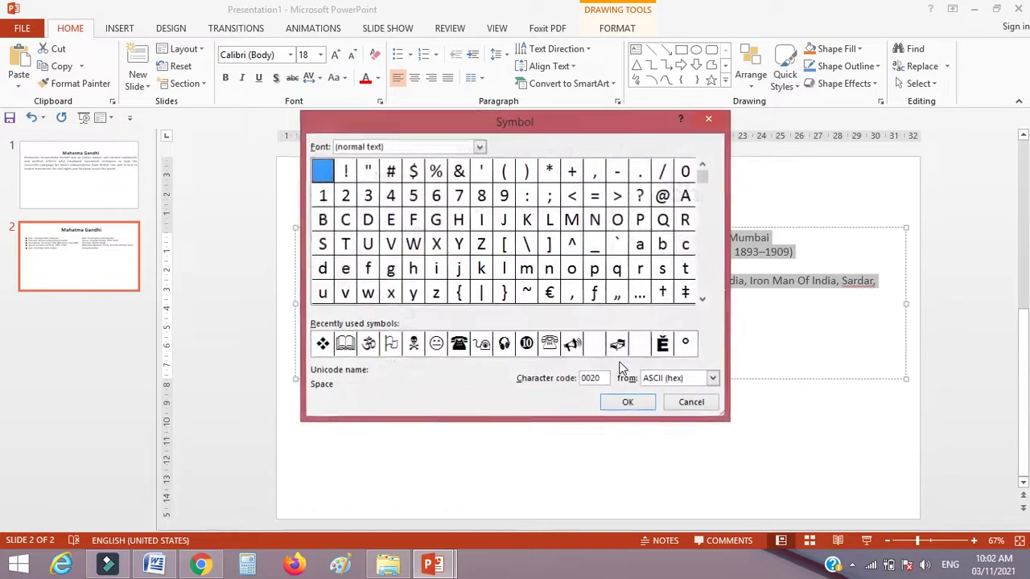
click(345, 344)
click(627, 402)
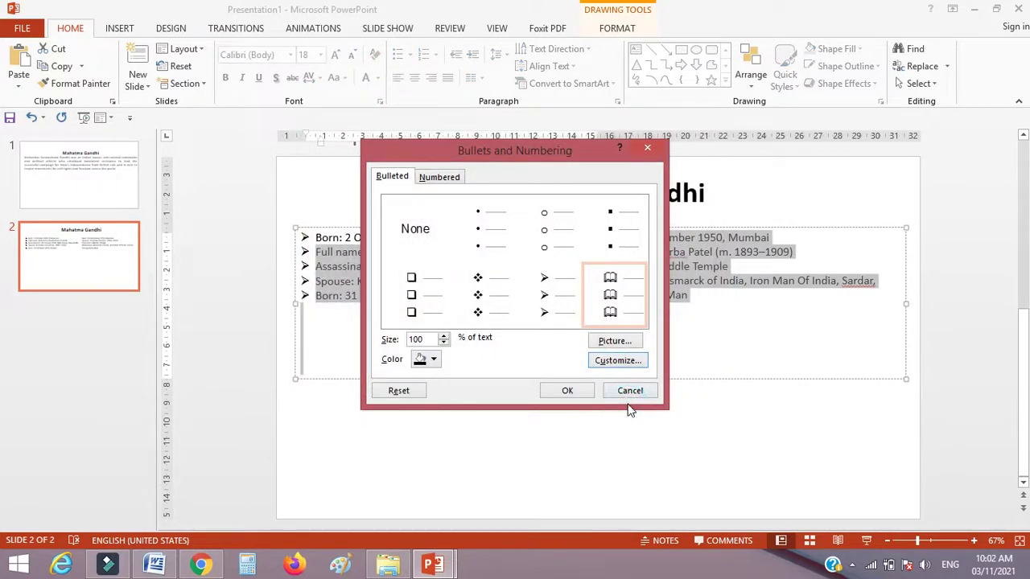
click(568, 393)
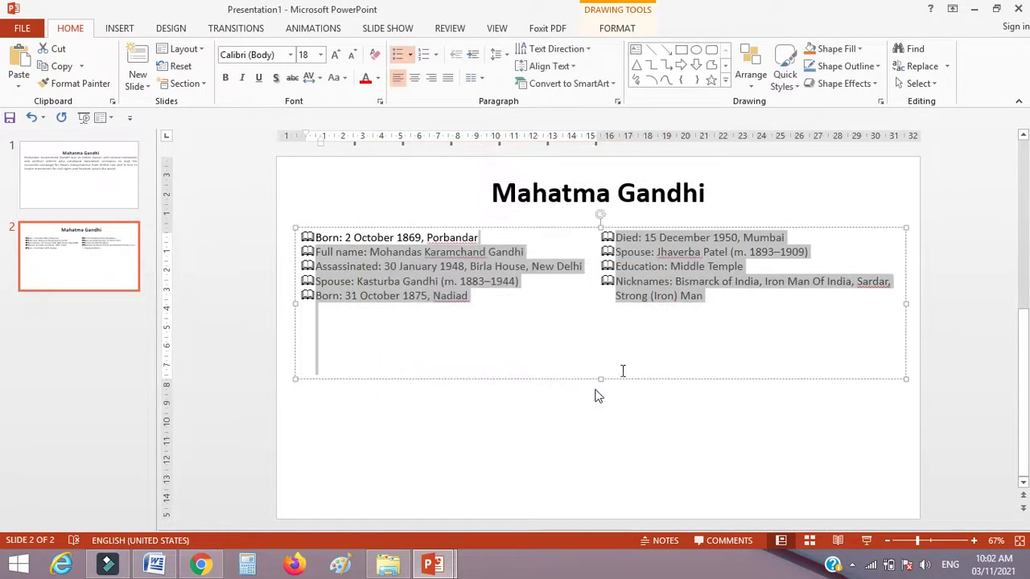
click(535, 324)
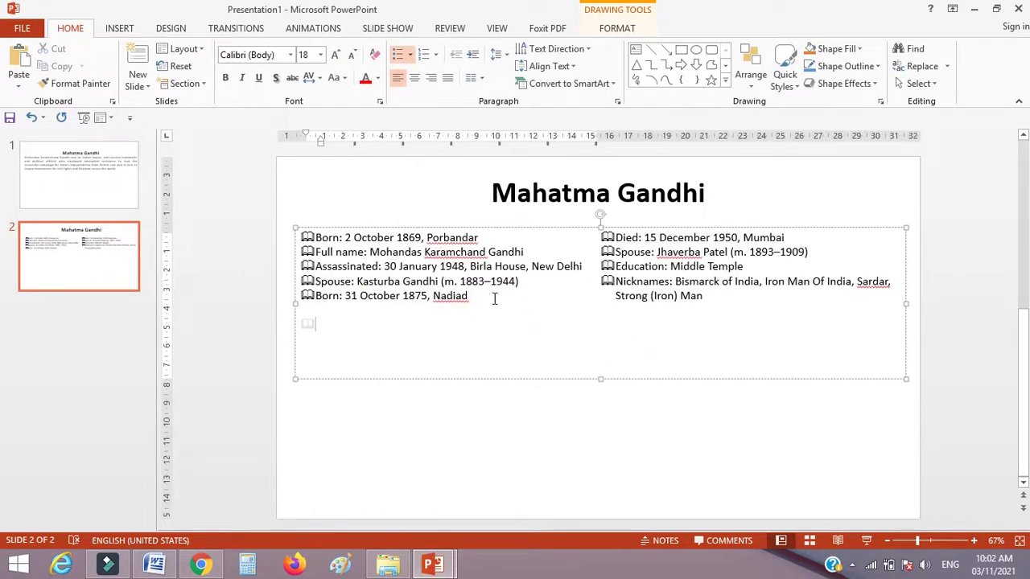
Reapply arrow bullets to the five left-column lines and drop the bullet from the empty line below
drag(495, 298, 287, 223)
click(412, 54)
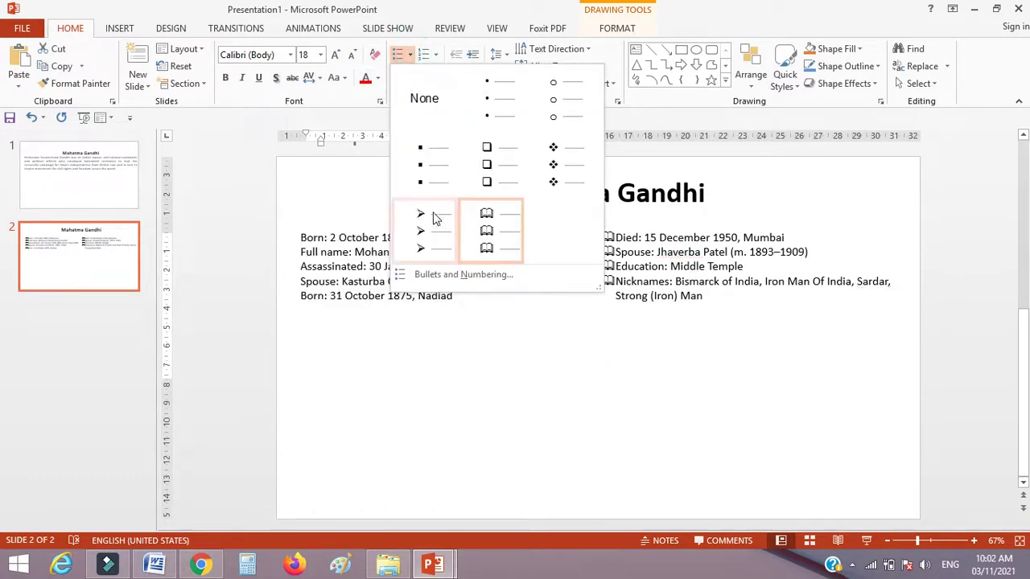
click(422, 219)
click(453, 351)
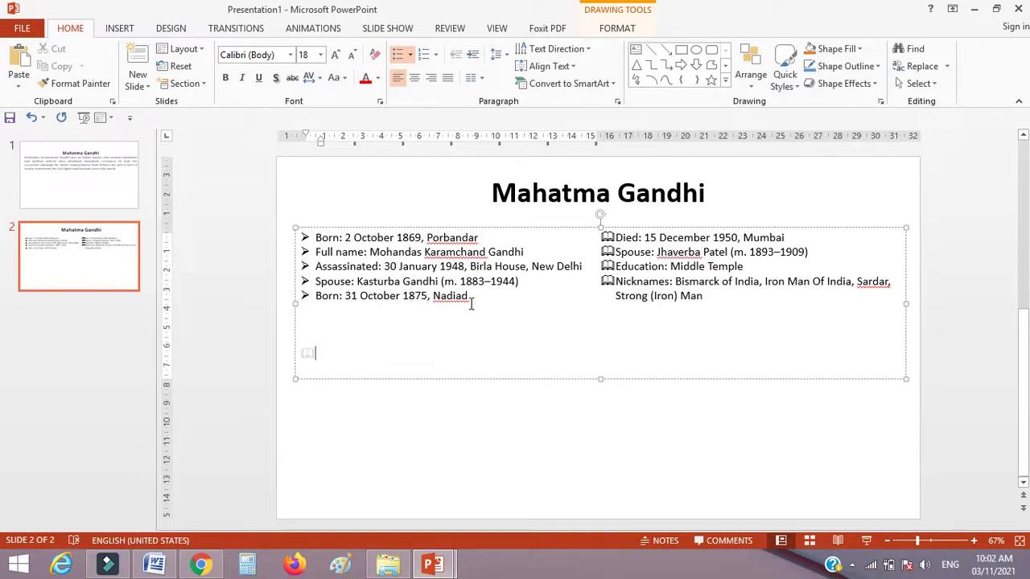
key(BackSpace)
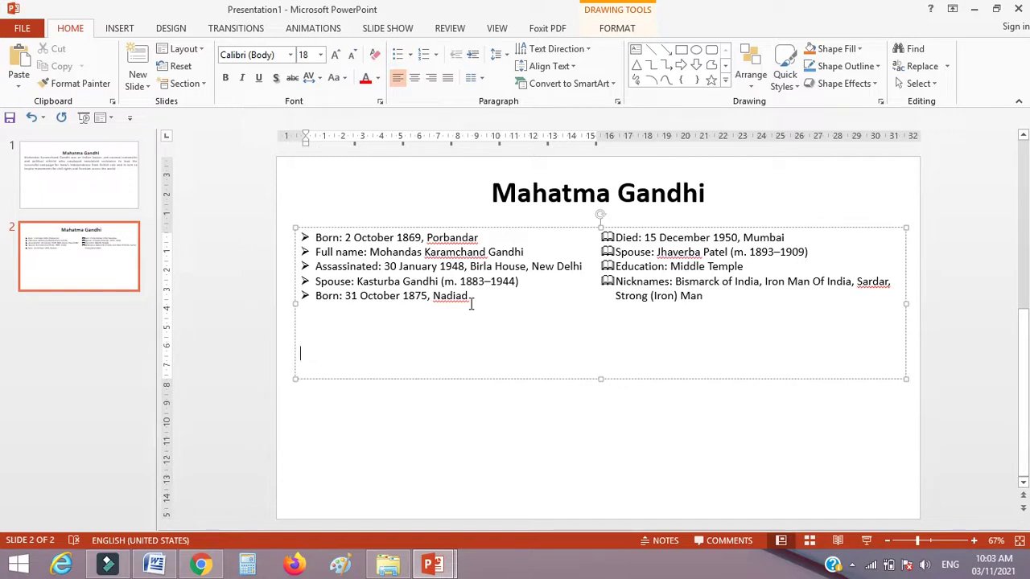